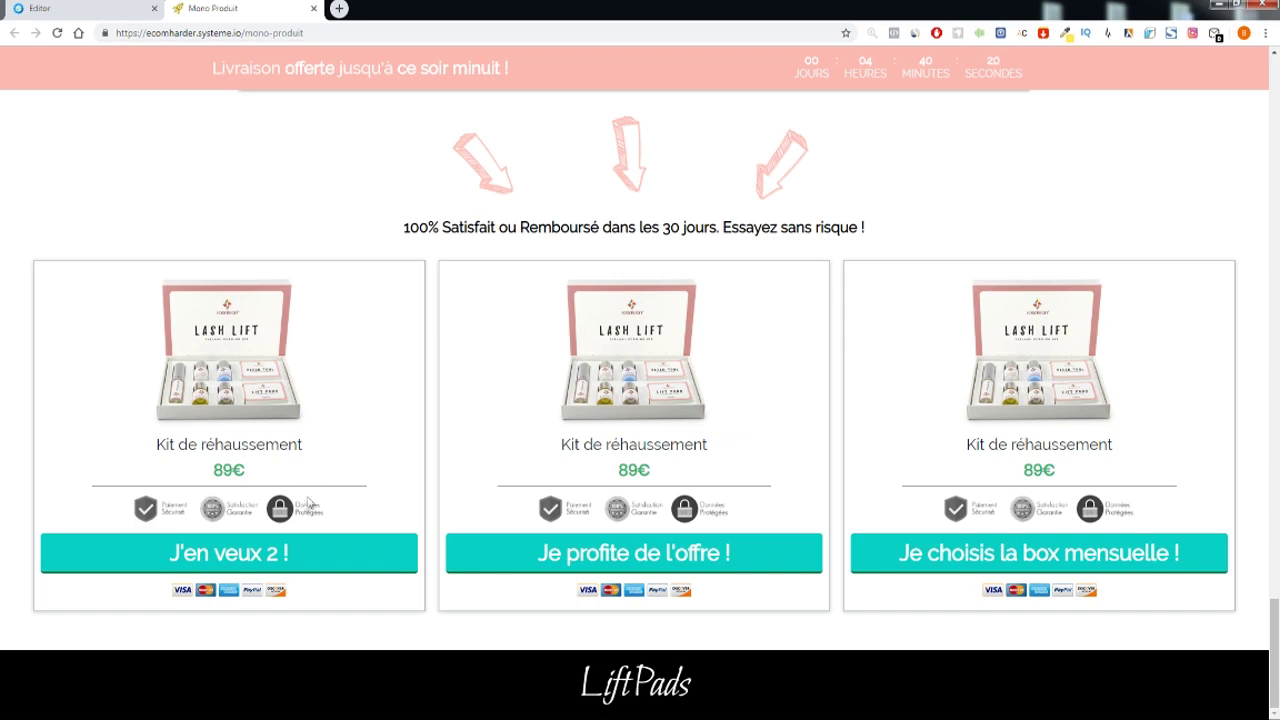
Open the checkout of the "J'en veux 2 !" offer, return to the sales page and reload it
{"action": "left_click", "coordinate": [218, 551]}
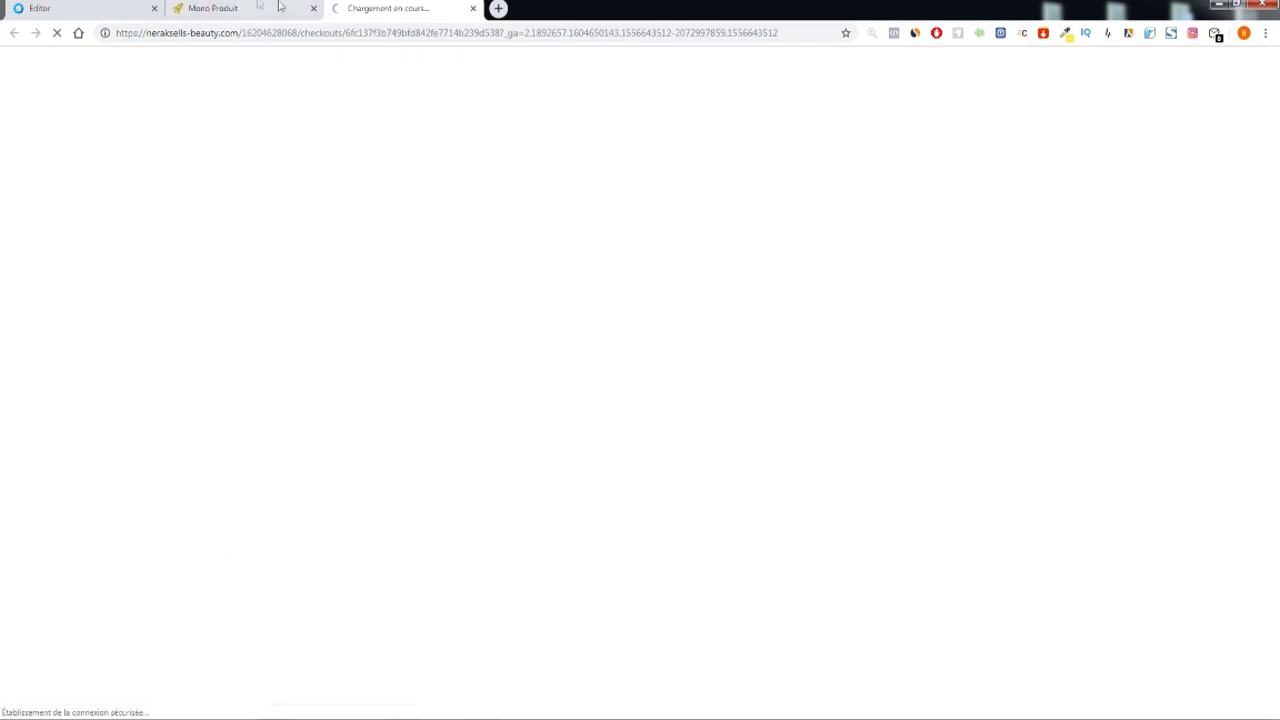
{"action": "left_click", "coordinate": [277, 8]}
{"action": "key", "text": "F5"}
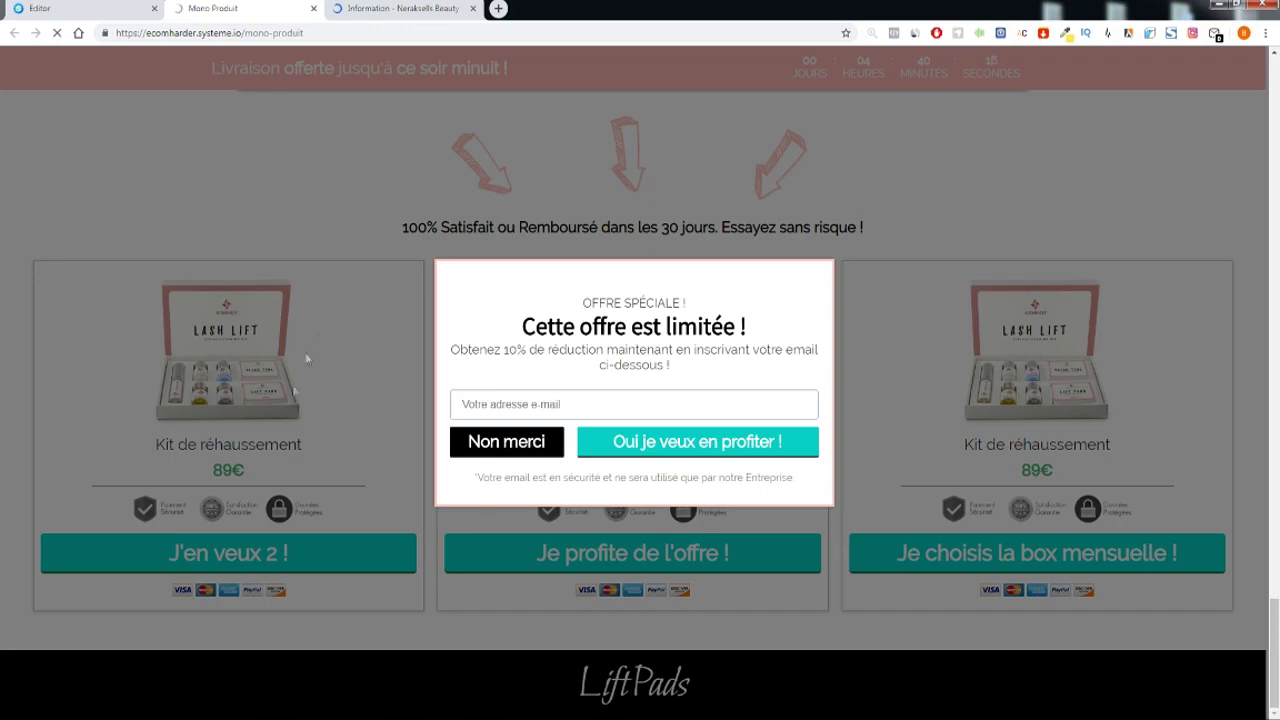
{"action": "scroll", "coordinate": [310, 402], "scroll_direction": "down", "scroll_amount": 7}
{"action": "scroll", "coordinate": [310, 402], "scroll_direction": "down", "scroll_amount": 15}
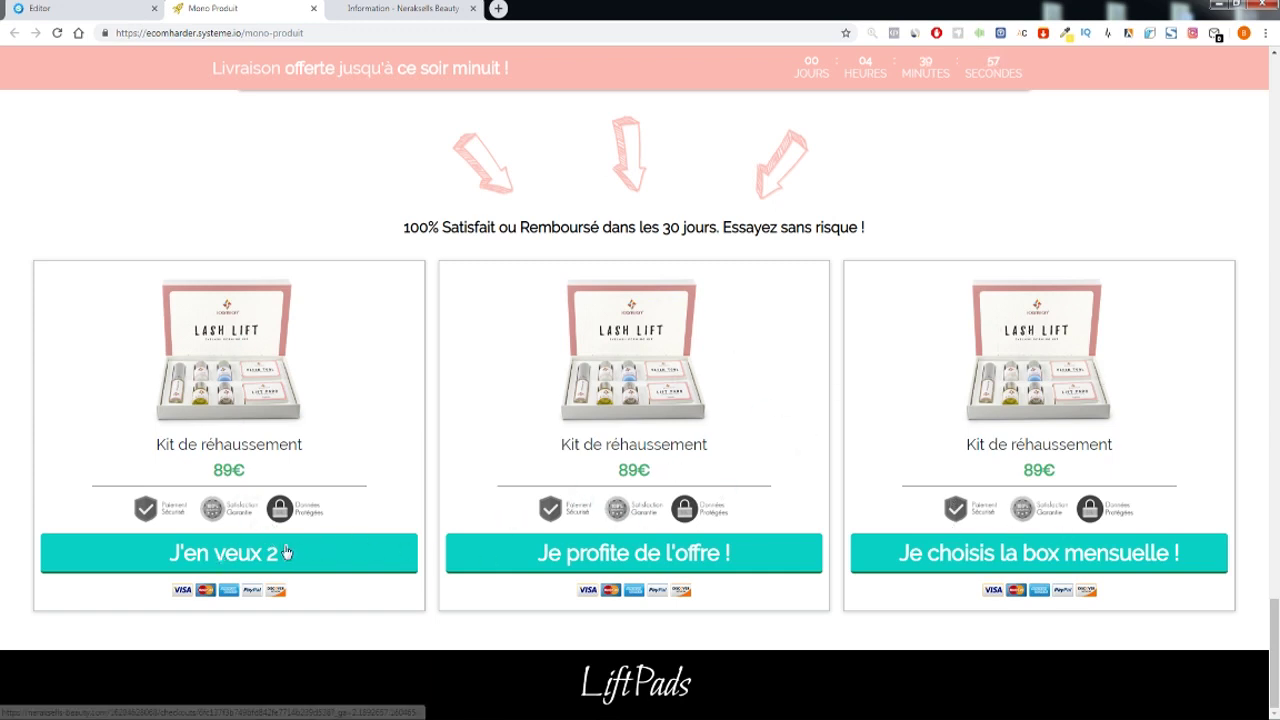
Try the "J'en veux 2 !" offer again and go through the sales page down to its three kit offers
{"action": "left_click", "coordinate": [198, 556]}
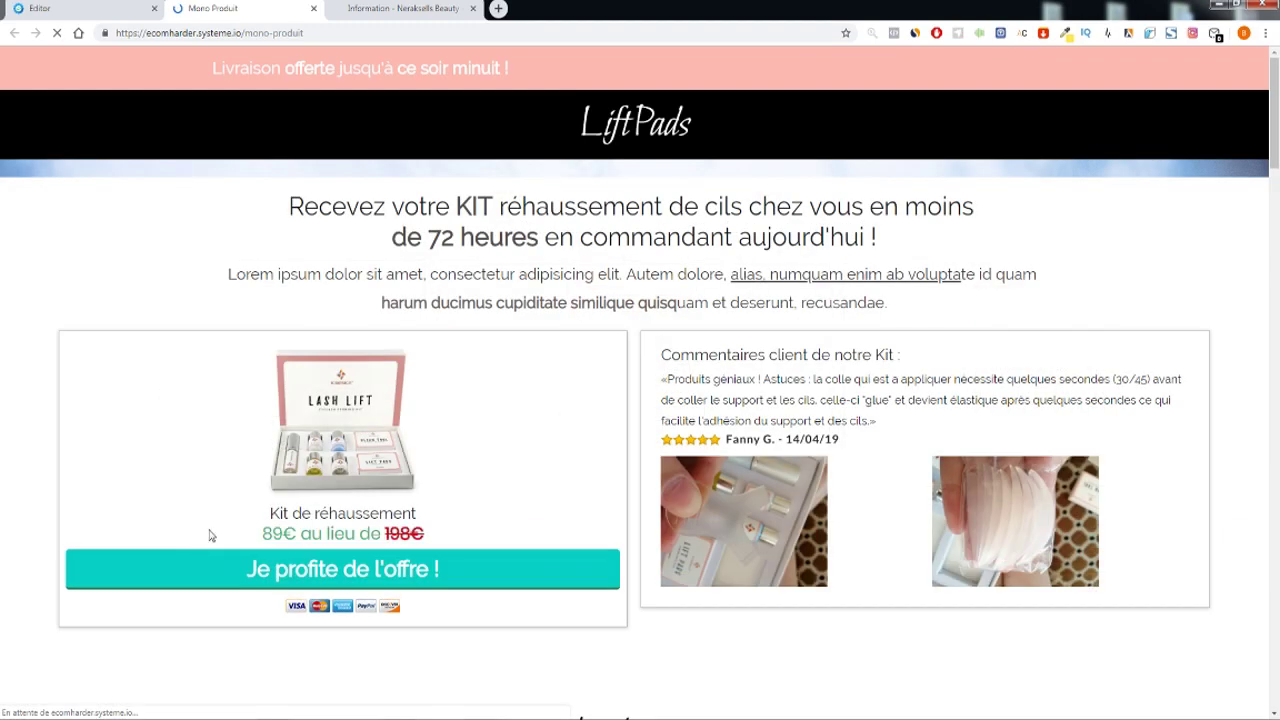
{"action": "scroll", "coordinate": [228, 567], "scroll_direction": "down", "scroll_amount": 5}
{"action": "right_click", "coordinate": [220, 567]}
{"action": "left_click", "coordinate": [103, 525]}
{"action": "scroll", "coordinate": [302, 574], "scroll_direction": "down", "scroll_amount": 20}
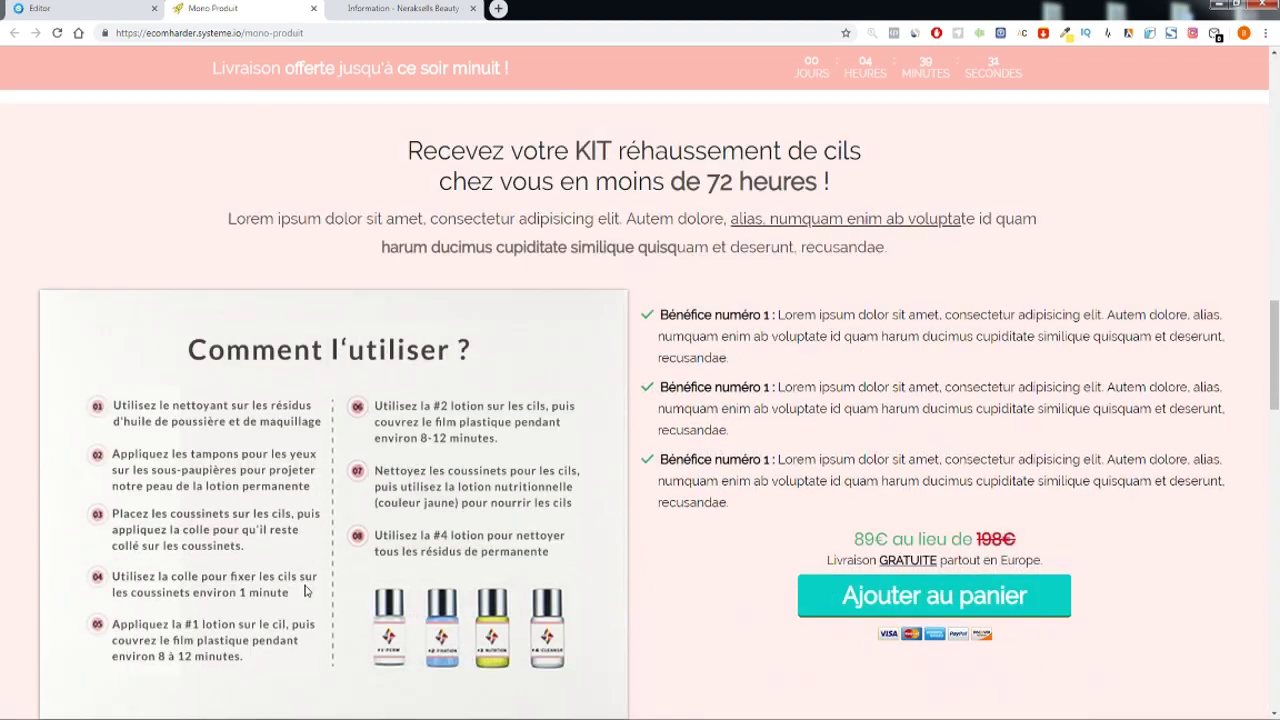
{"action": "scroll", "coordinate": [302, 574], "scroll_direction": "down", "scroll_amount": 10}
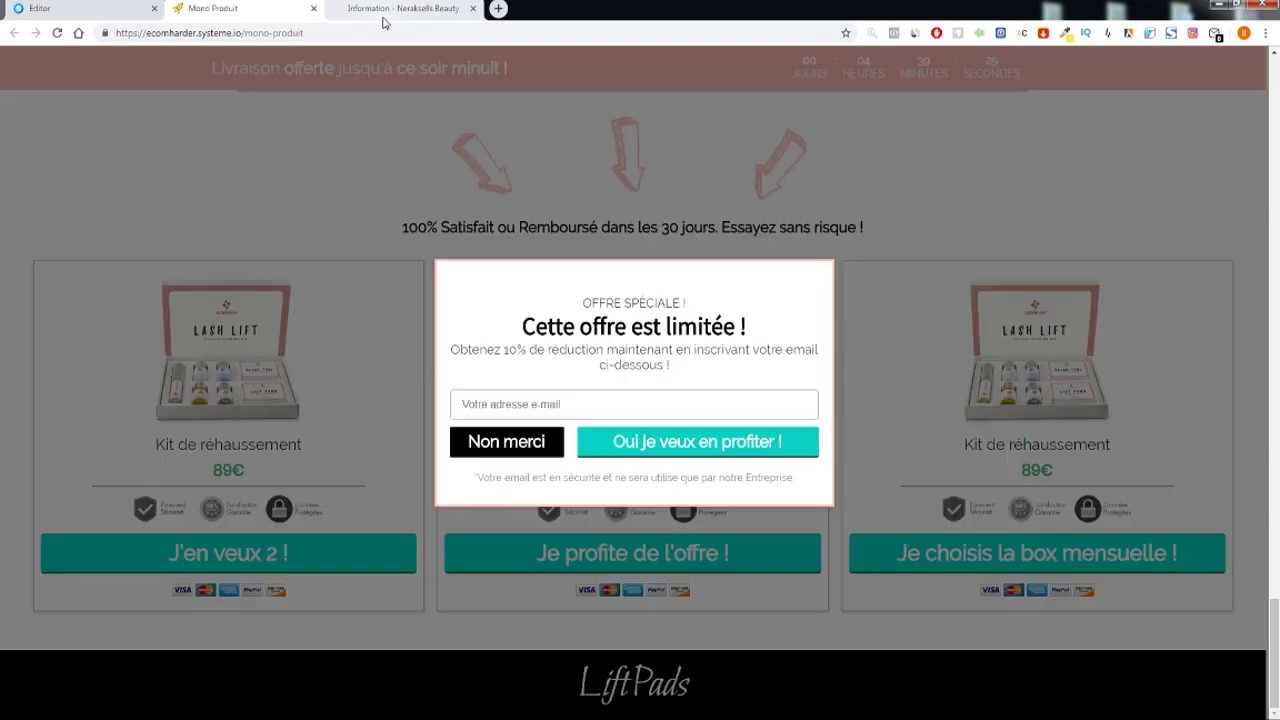
Examine the store checkout's contact and shipping form, order summary and discount code field
{"action": "left_click", "coordinate": [387, 12]}
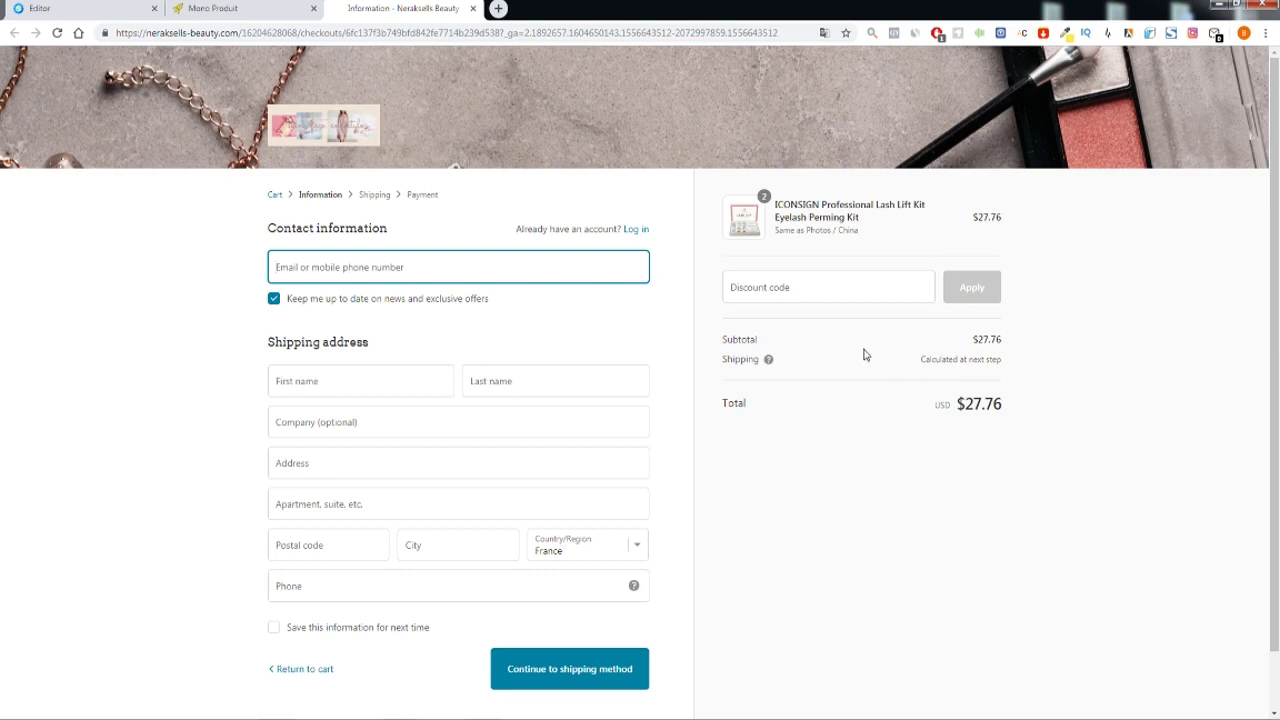
{"action": "scroll", "coordinate": [680, 390], "scroll_direction": "down", "scroll_amount": 1}
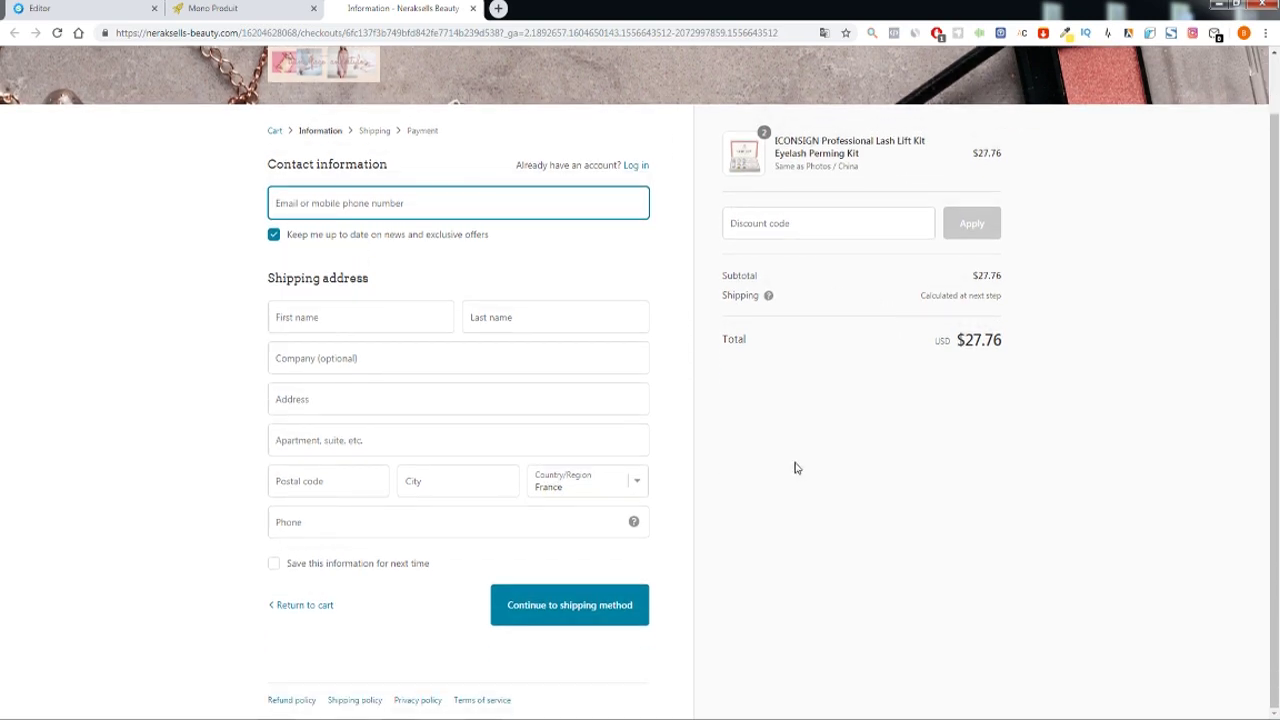
{"action": "left_click", "coordinate": [706, 393]}
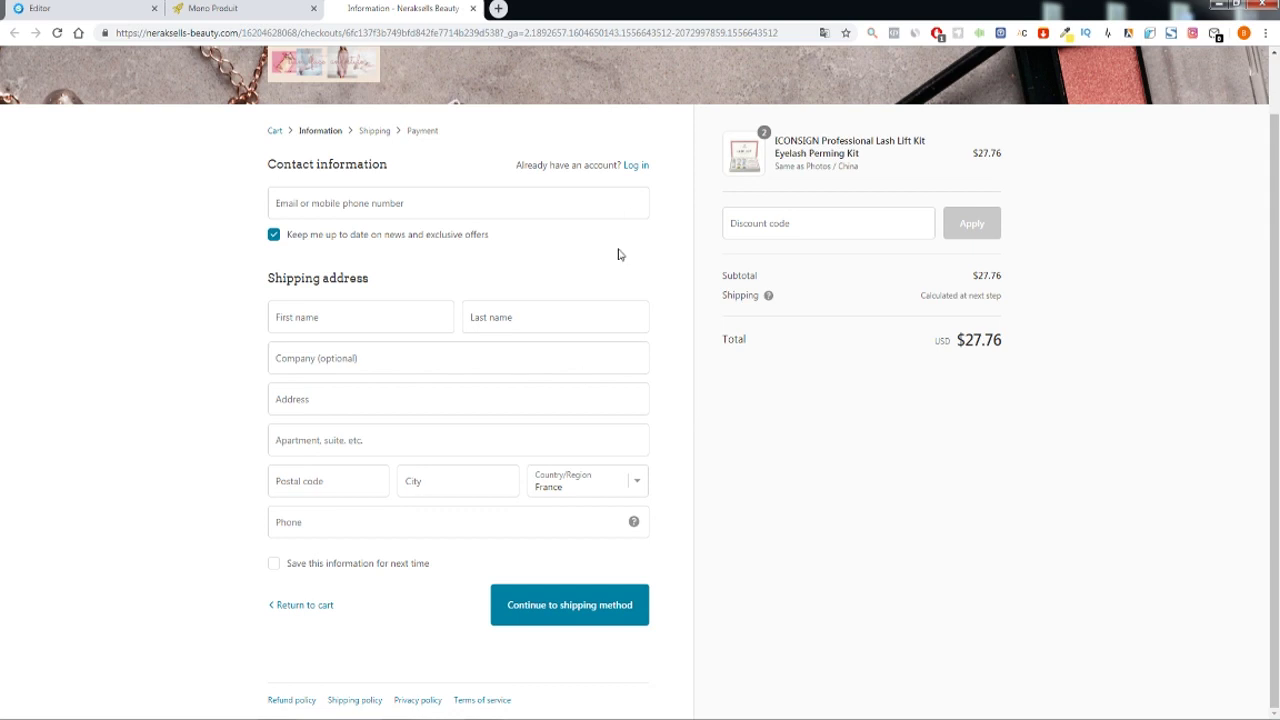
{"action": "left_click", "coordinate": [802, 220]}
{"action": "left_click", "coordinate": [684, 247]}
{"action": "left_click", "coordinate": [759, 211]}
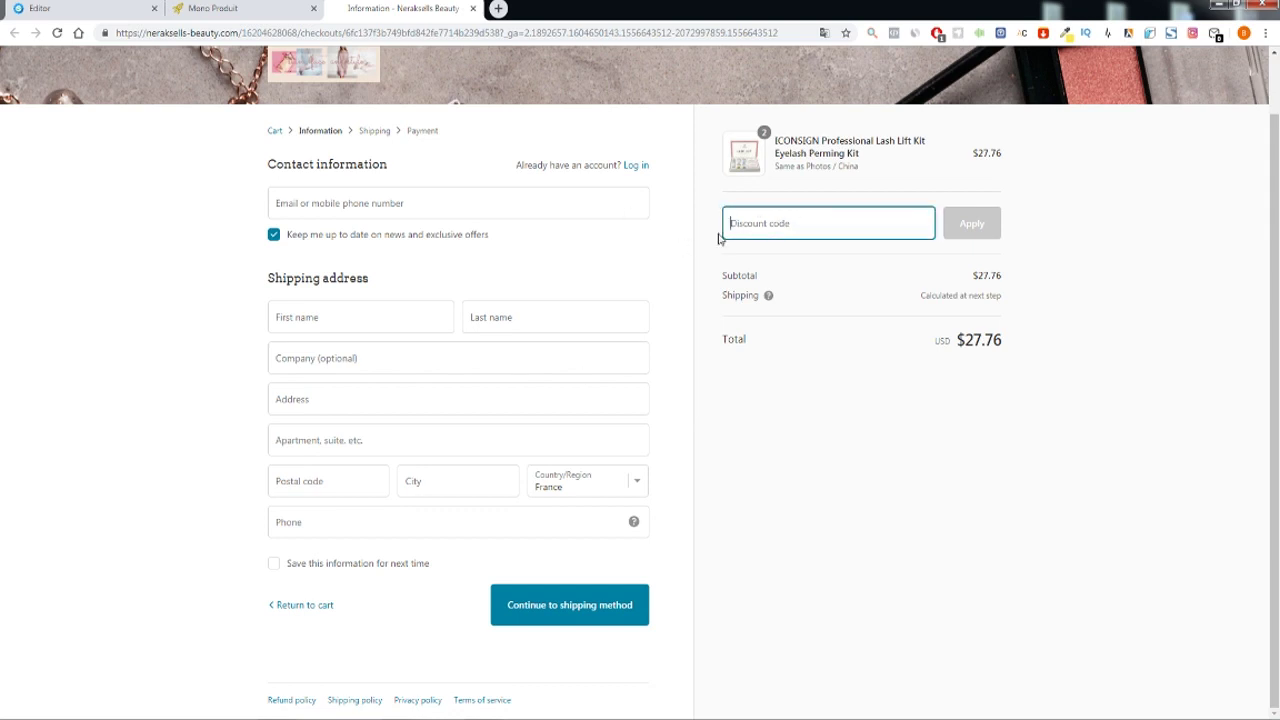
{"action": "left_click", "coordinate": [660, 243]}
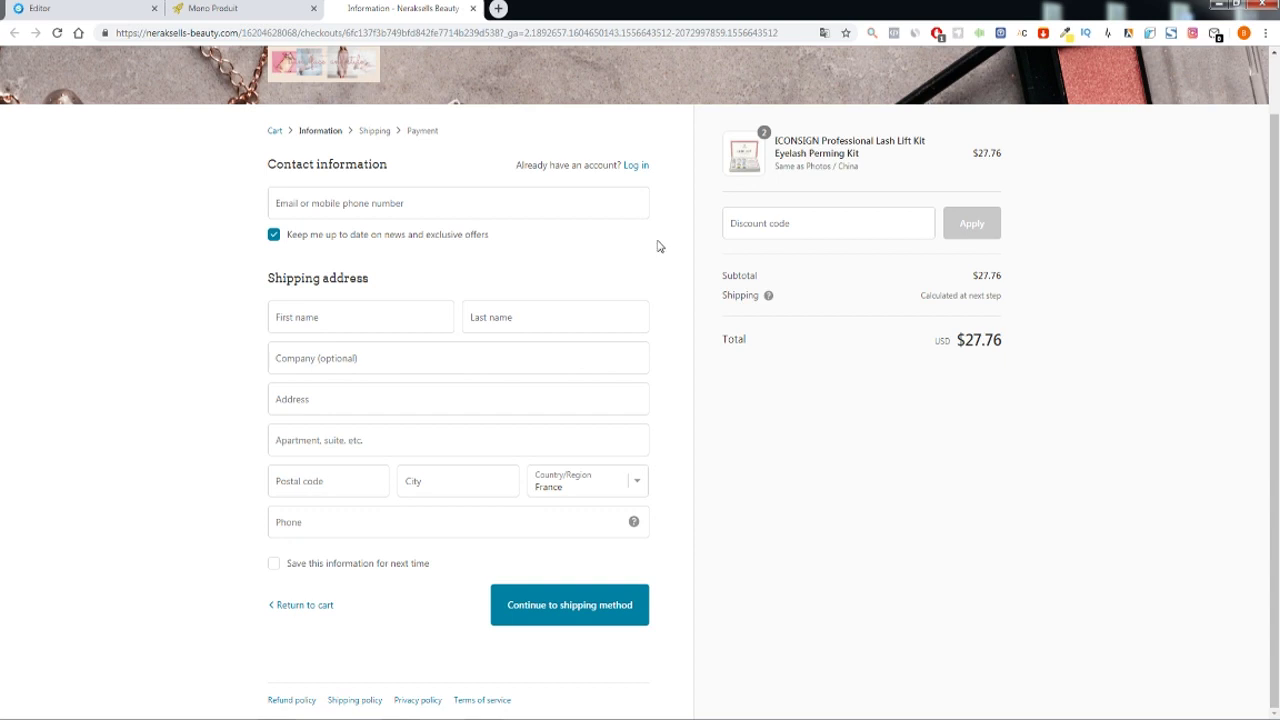
{"action": "left_click", "coordinate": [758, 213]}
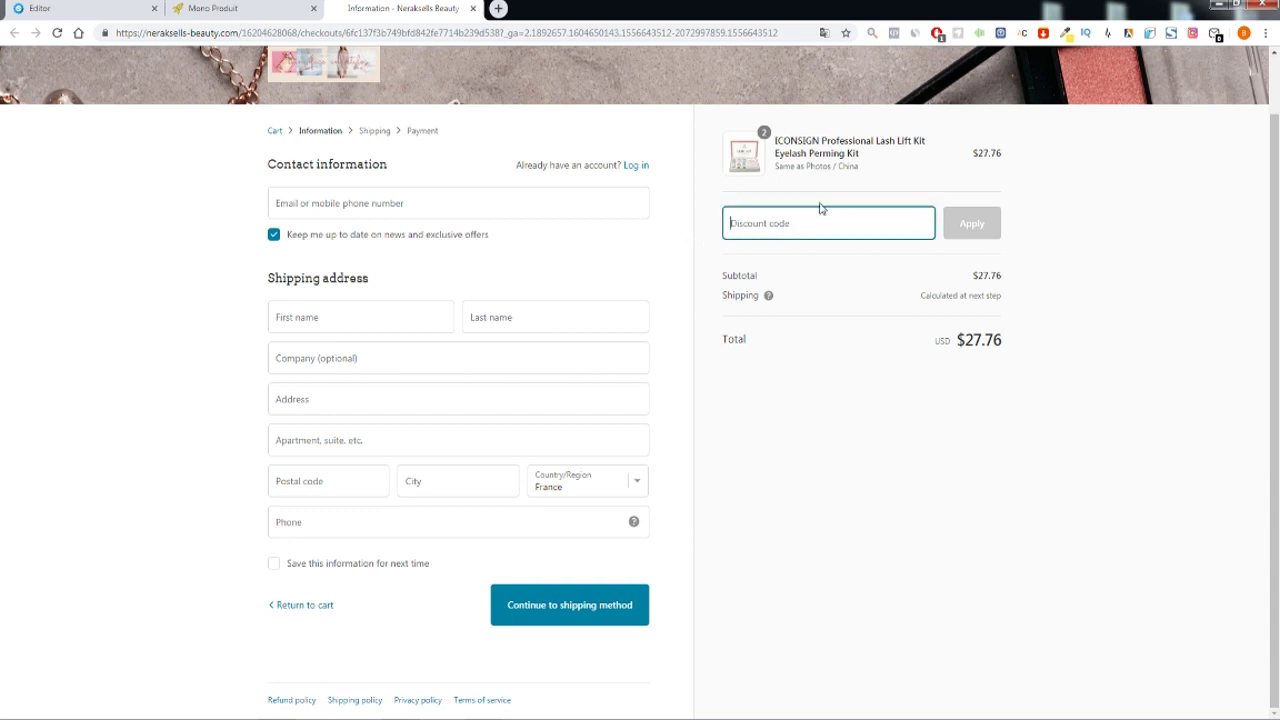
Compare the "J'en veux 2 !" offer on the sales page with the lash lift kit in the checkout's order summary
{"action": "left_click", "coordinate": [230, 8]}
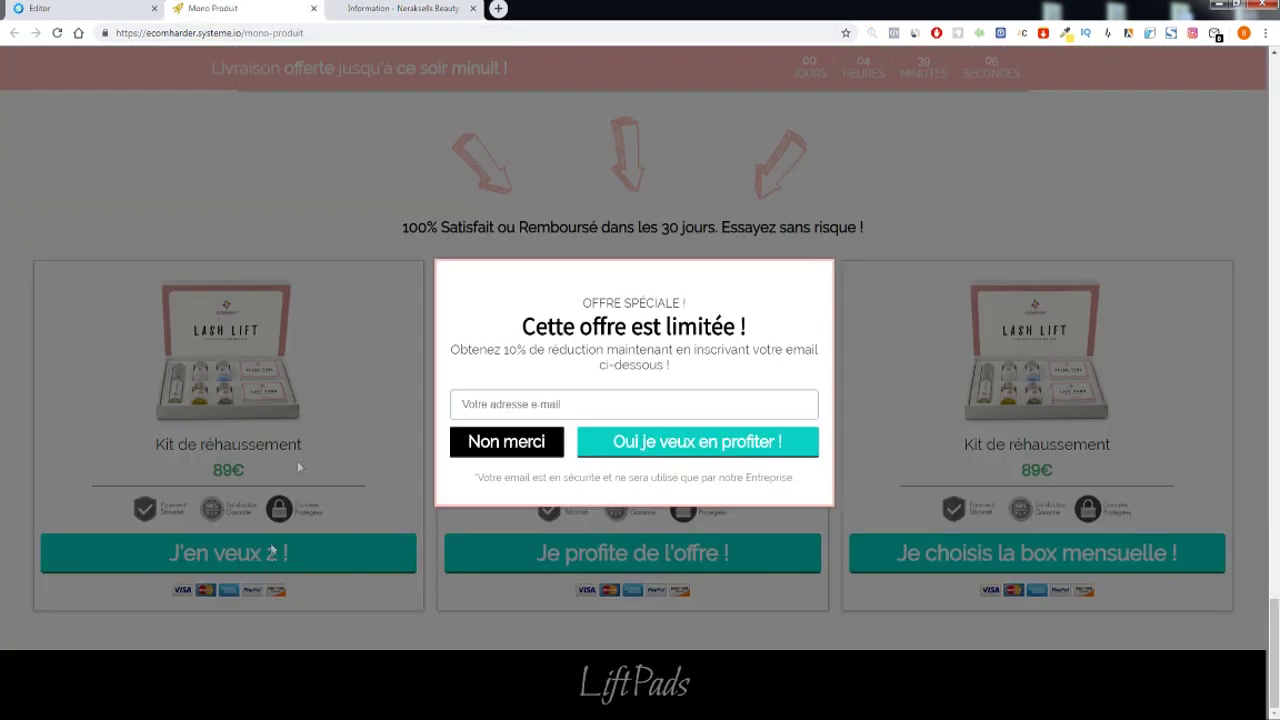
{"action": "left_click", "coordinate": [400, 8]}
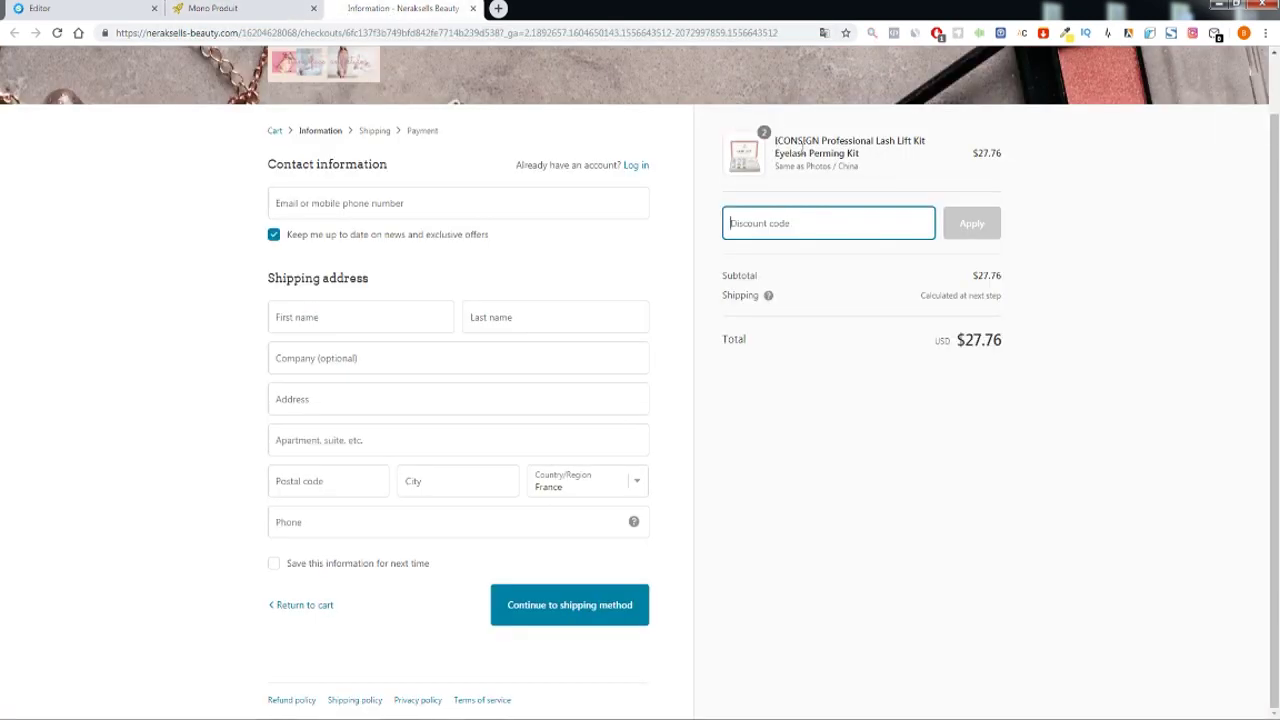
{"action": "left_click_drag", "start_coordinate": [773, 141], "coordinate": [791, 141]}
{"action": "left_click", "coordinate": [750, 155]}
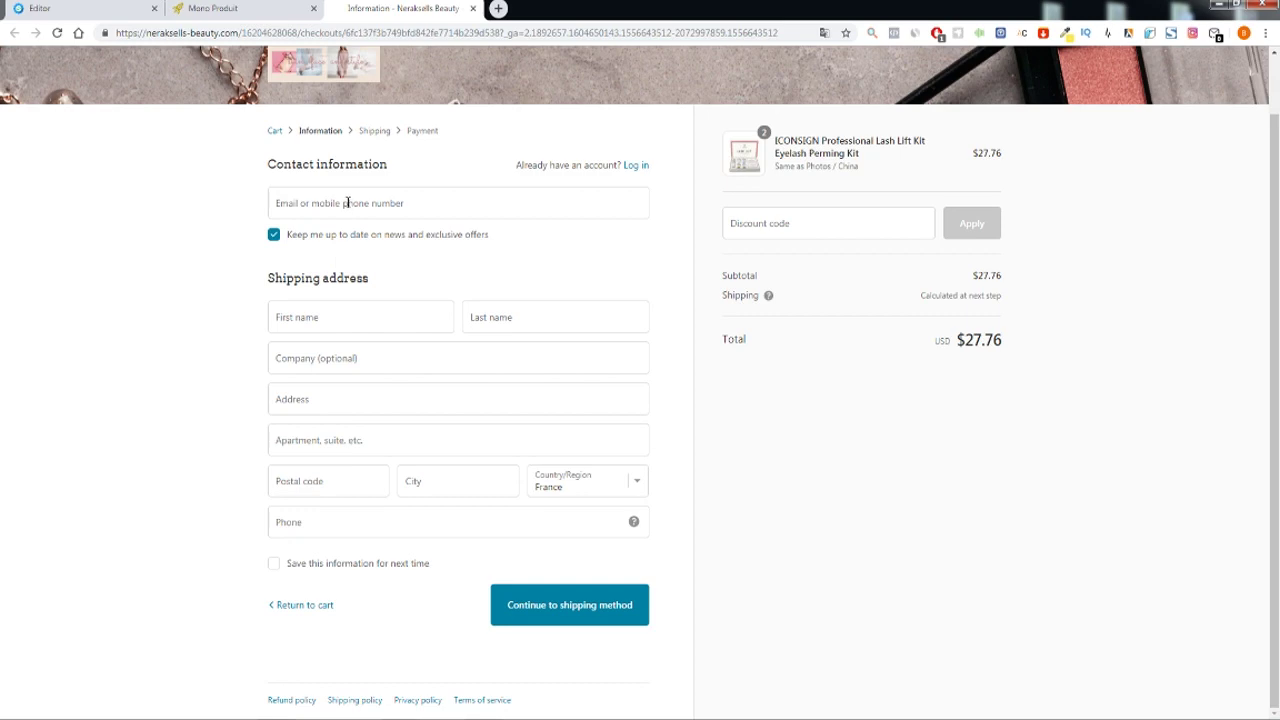
Reduce the lash lift kit's quantity in the store cart to 1, check out and select the checkout page's address
{"action": "scroll", "coordinate": [346, 203], "scroll_direction": "up", "scroll_amount": 1}
{"action": "left_click", "coordinate": [276, 195]}
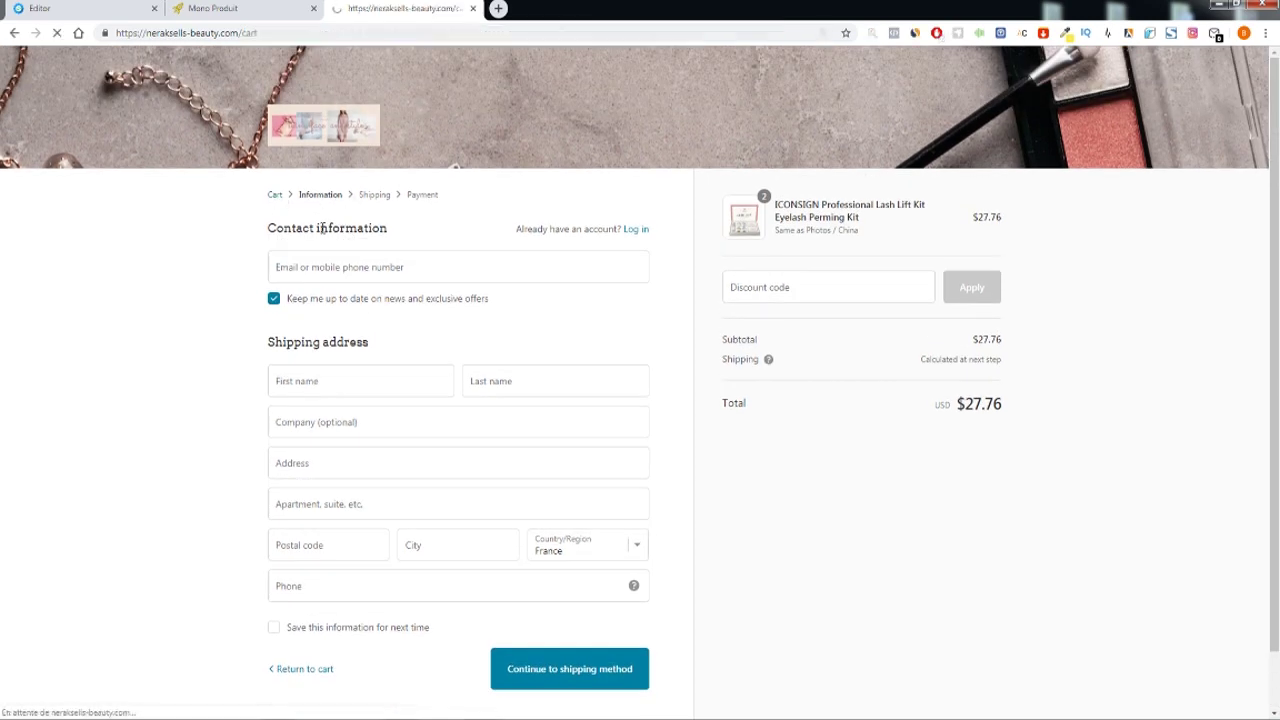
{"action": "scroll", "coordinate": [931, 480], "scroll_direction": "down", "scroll_amount": 3}
{"action": "left_click", "coordinate": [816, 221]}
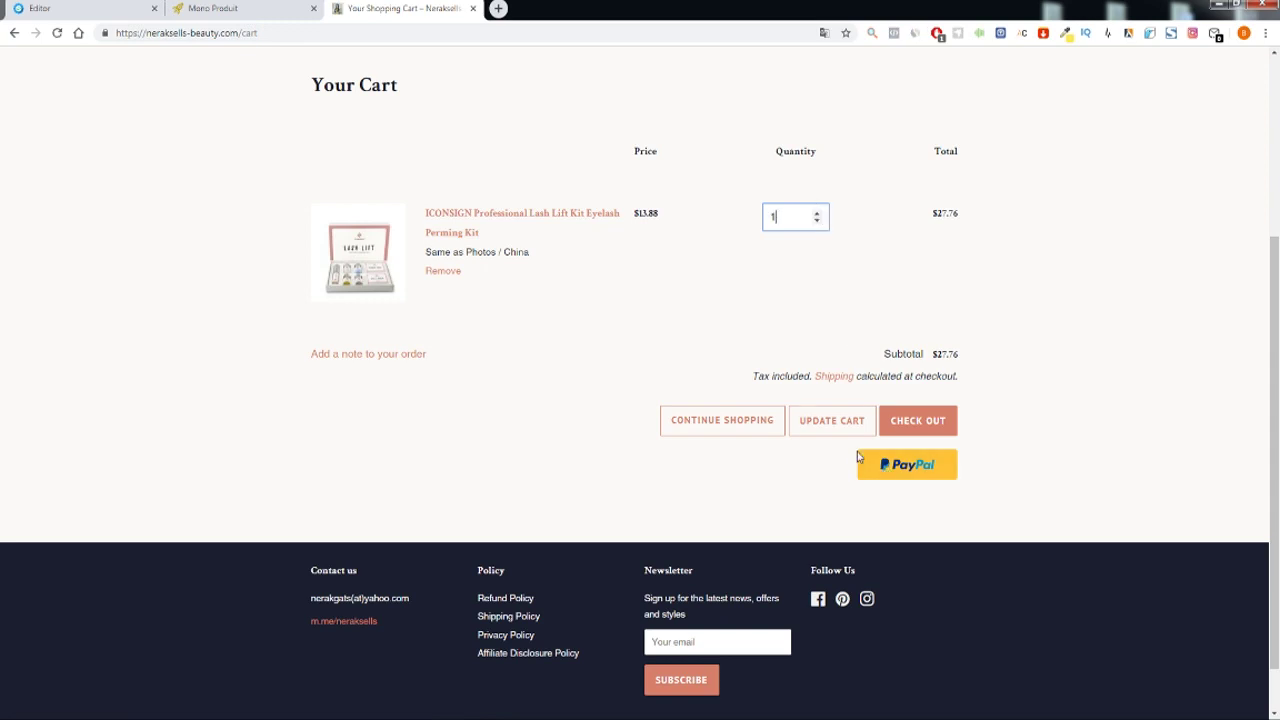
{"action": "left_click", "coordinate": [795, 428]}
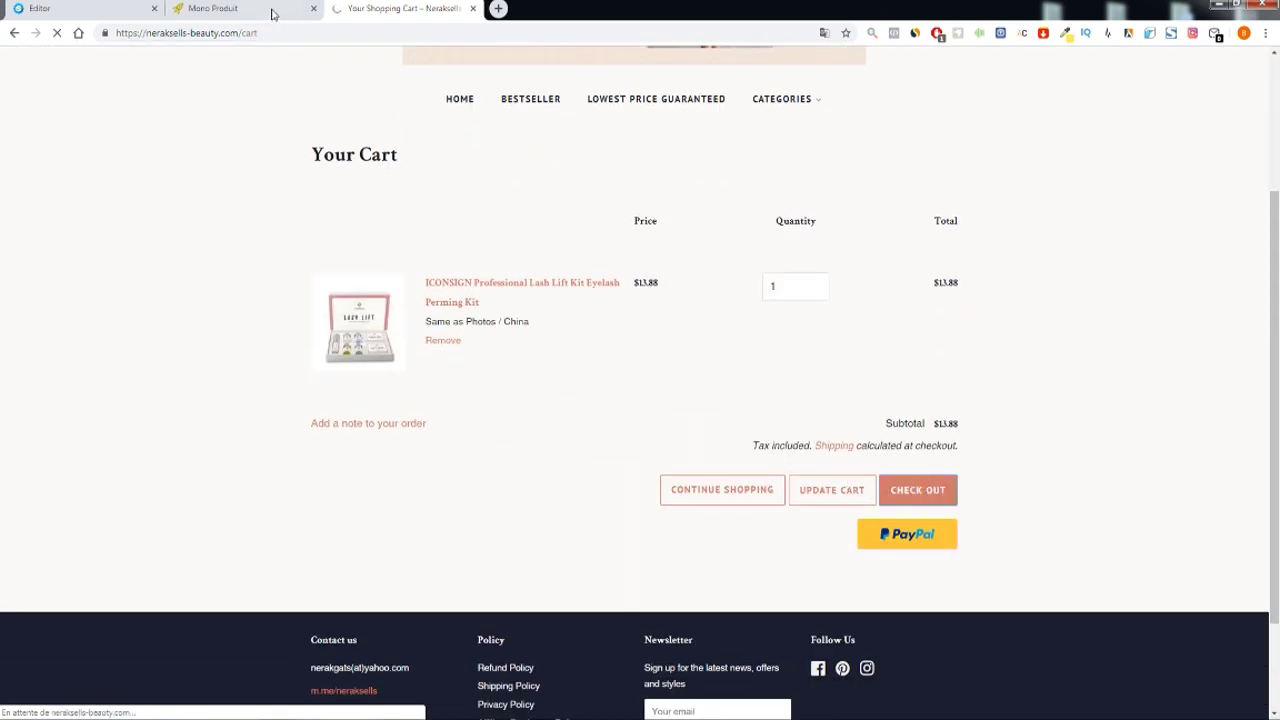
{"action": "left_click", "coordinate": [354, 34]}
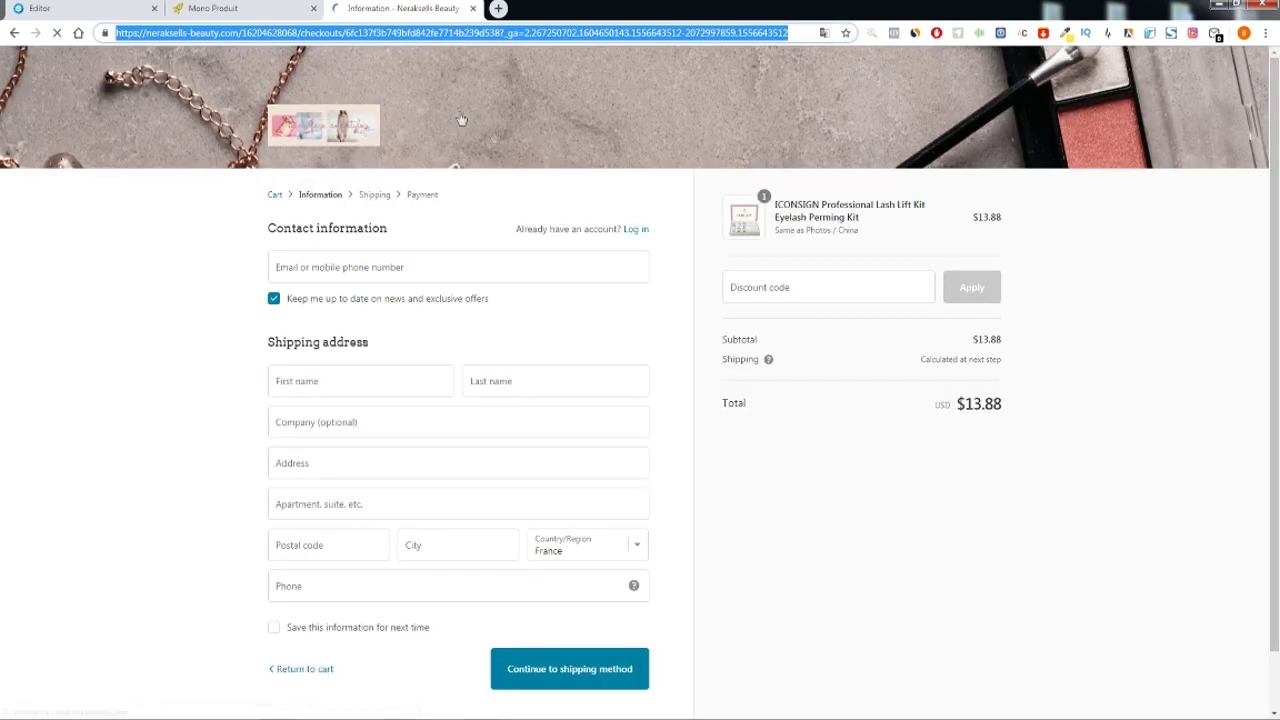
In the systeme.io editor, set the "J'en veux 2 !" offer button to open its checkout link in the same window
{"action": "left_click", "coordinate": [94, 9]}
{"action": "scroll", "coordinate": [435, 318], "scroll_direction": "down", "scroll_amount": 10}
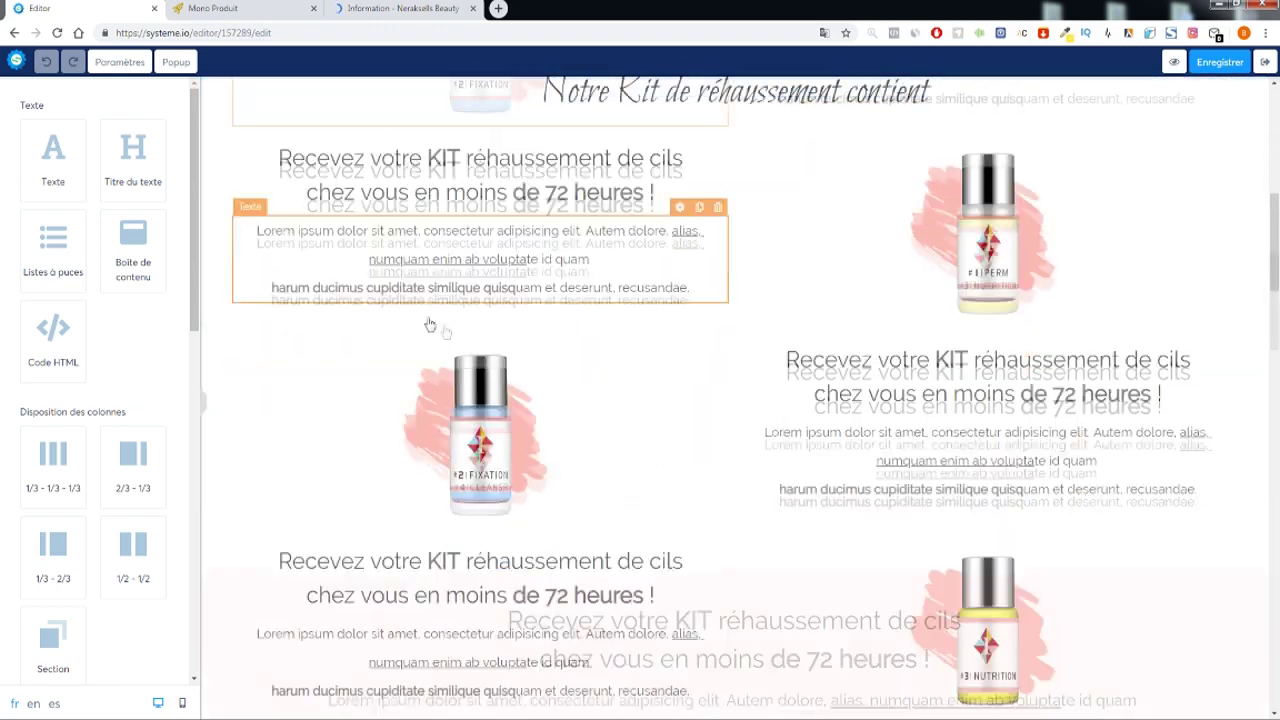
{"action": "scroll", "coordinate": [446, 334], "scroll_direction": "down", "scroll_amount": 15}
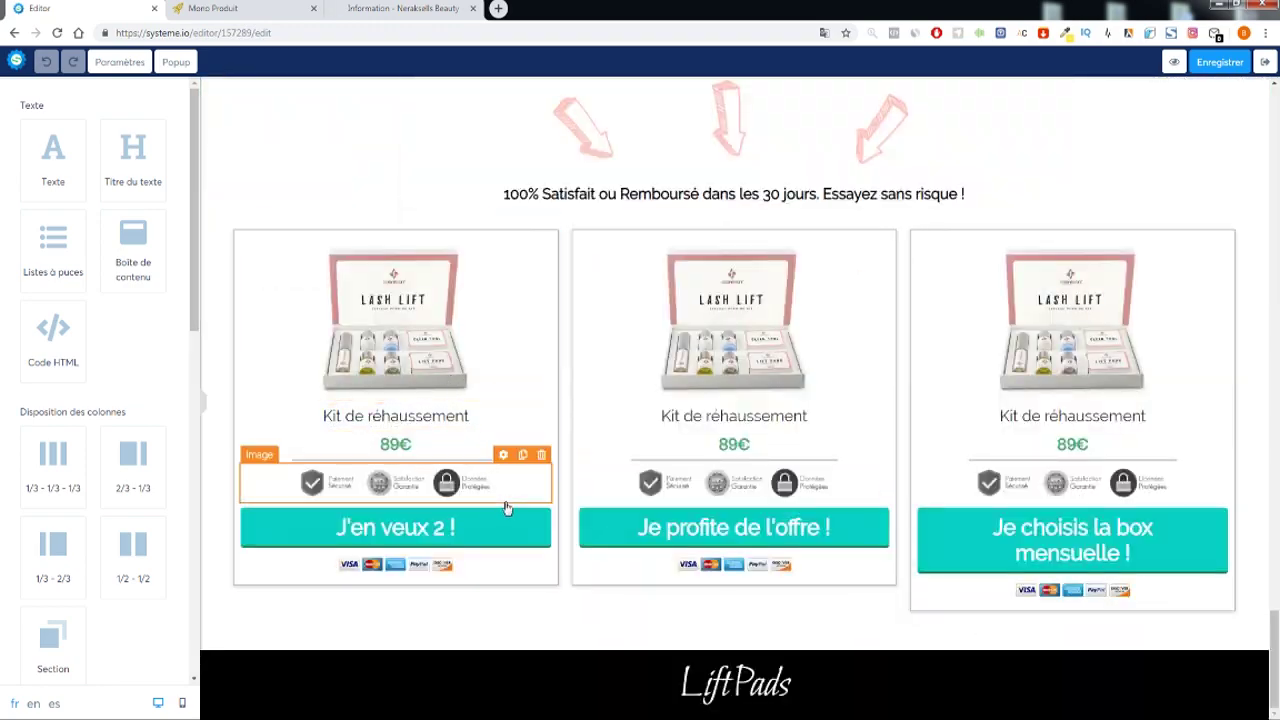
{"action": "left_click", "coordinate": [410, 527]}
{"action": "triple_click", "coordinate": [57, 208]}
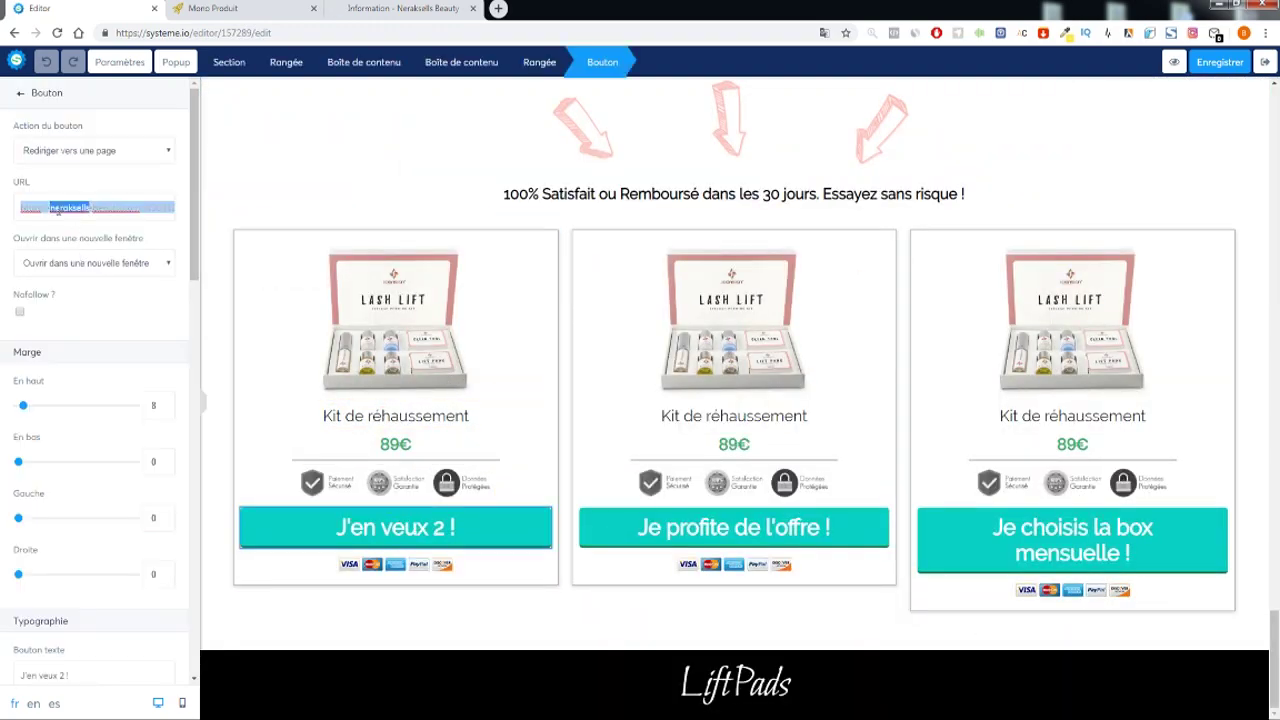
{"action": "left_click", "coordinate": [79, 266]}
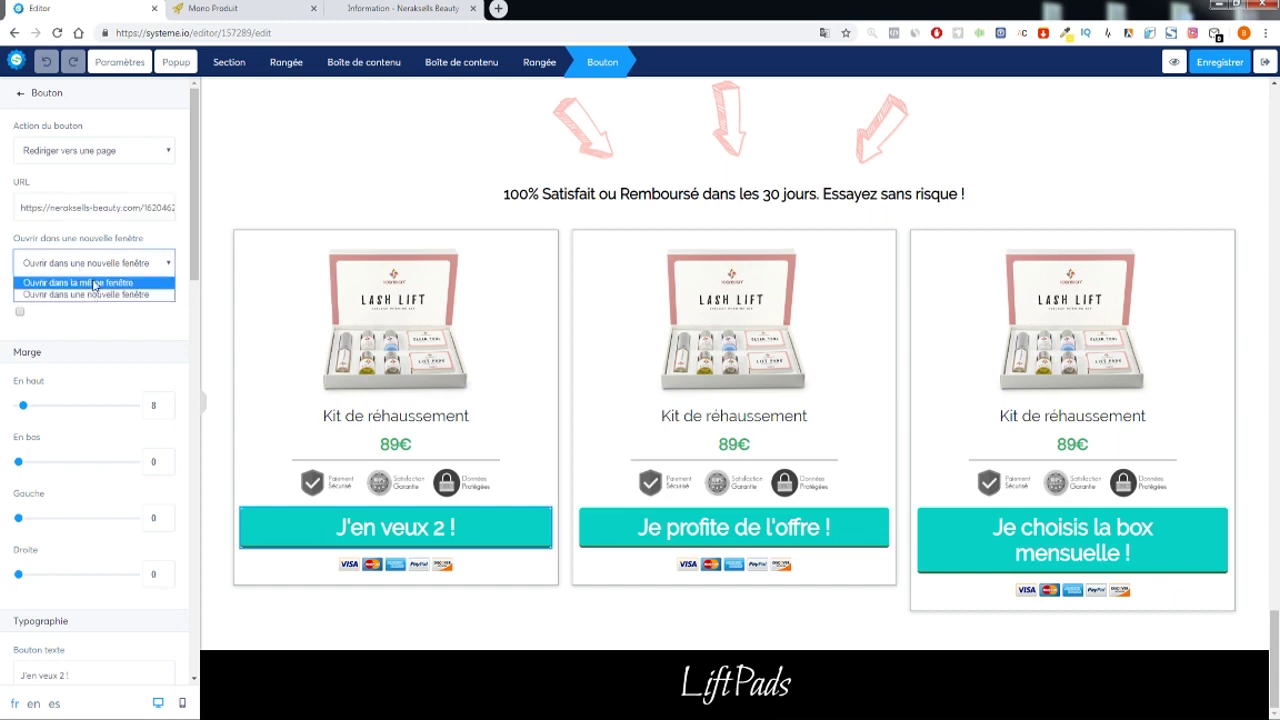
{"action": "left_click", "coordinate": [95, 284]}
Reload the sales page and test the "Je profite de l'offre !" and "Je choisis la box mensuelle !" buttons
{"action": "left_click", "coordinate": [240, 8]}
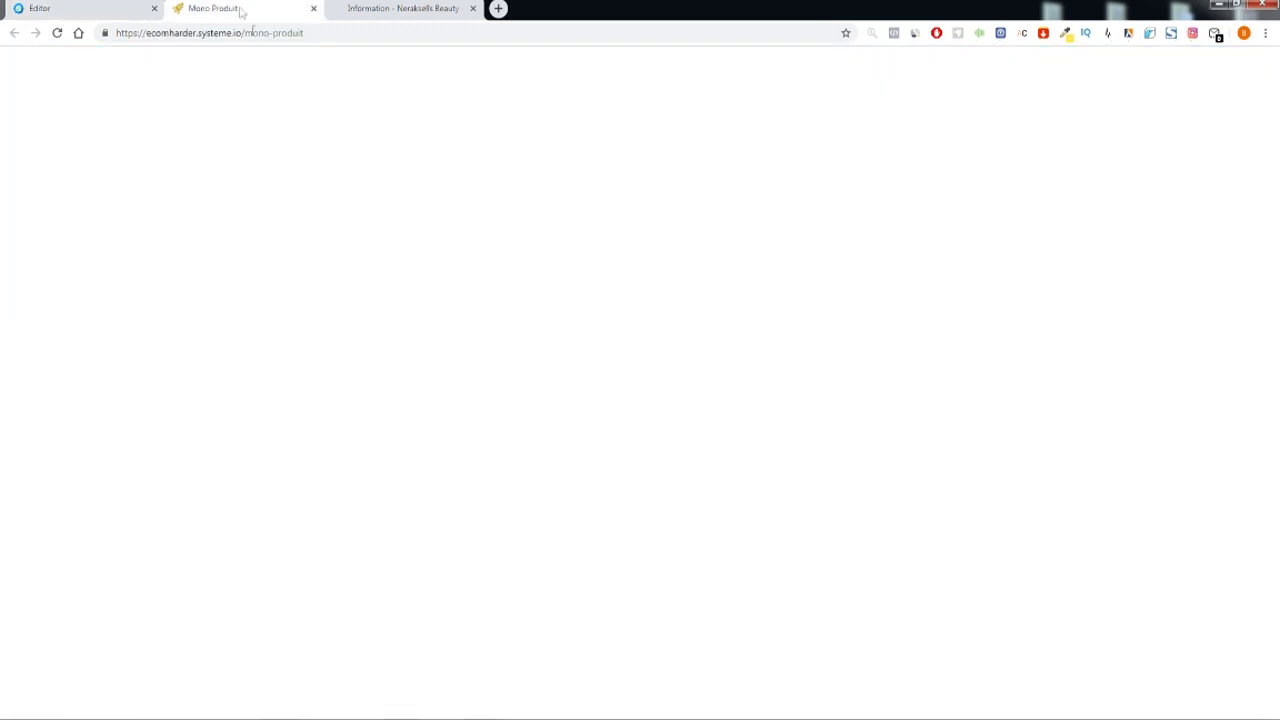
{"action": "key", "text": "F5"}
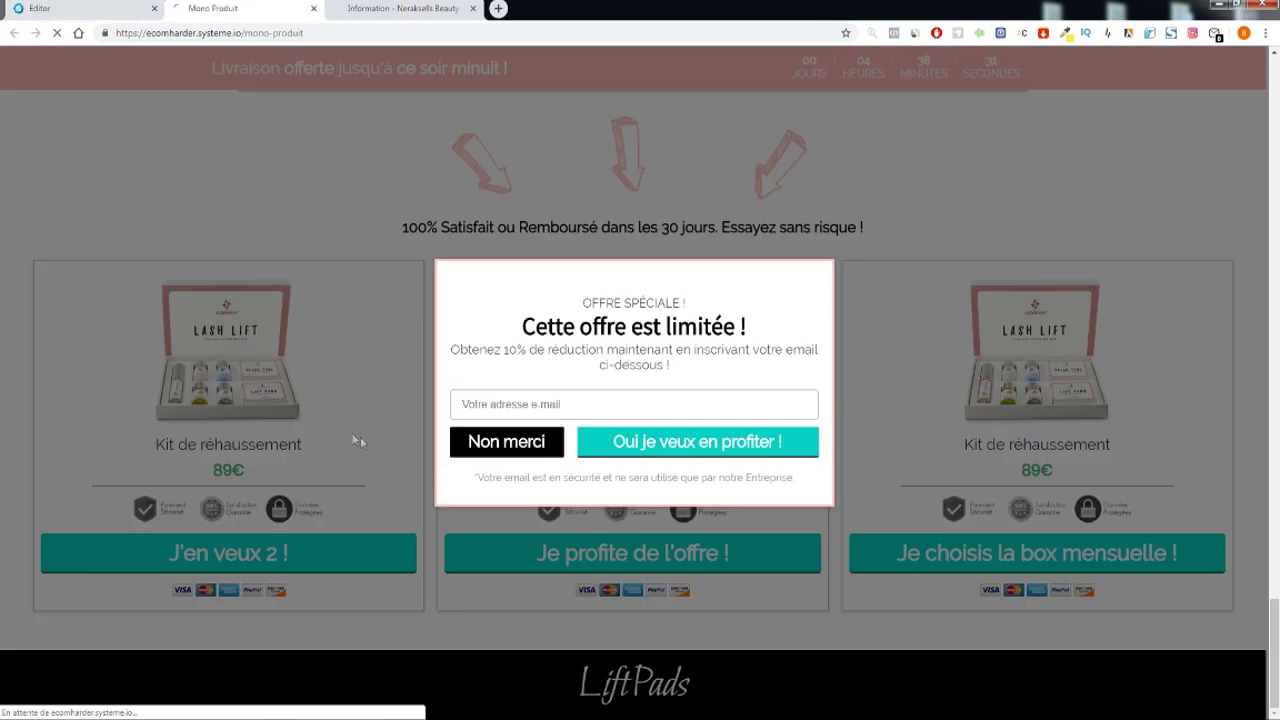
{"action": "scroll", "coordinate": [512, 488], "scroll_direction": "down", "scroll_amount": 15}
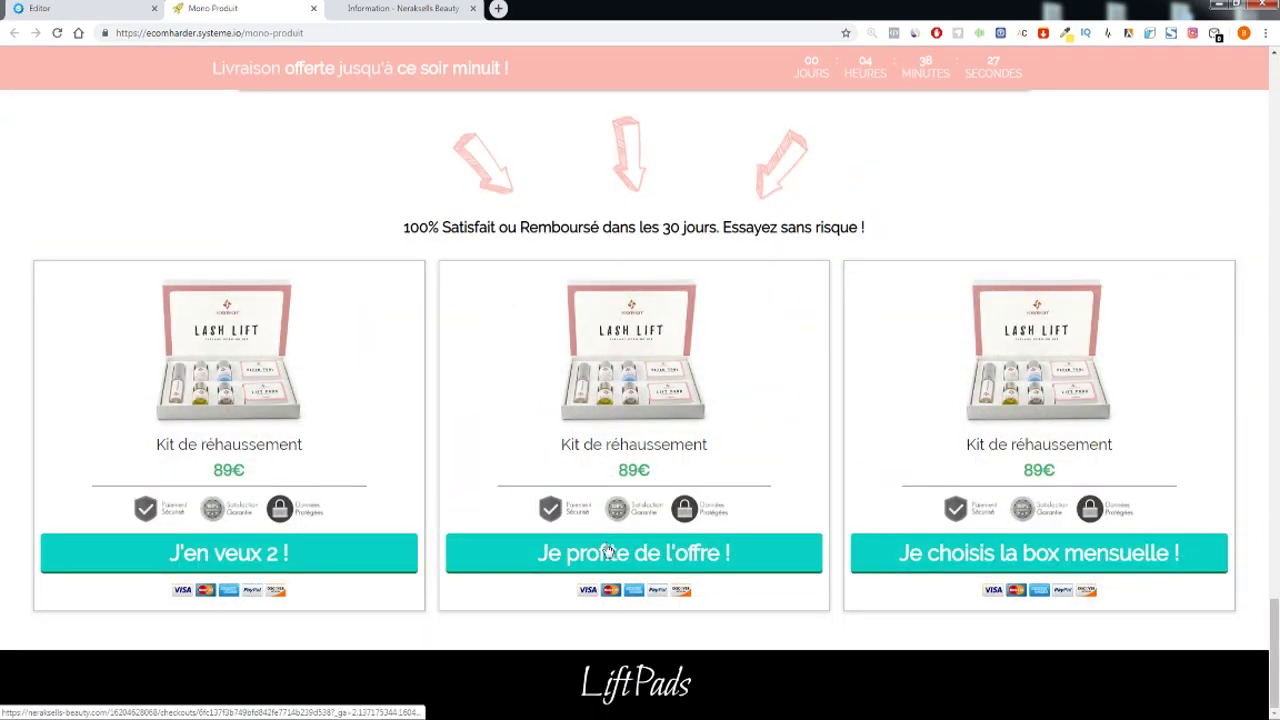
{"action": "middle_click", "coordinate": [608, 551]}
{"action": "left_click", "coordinate": [968, 567]}
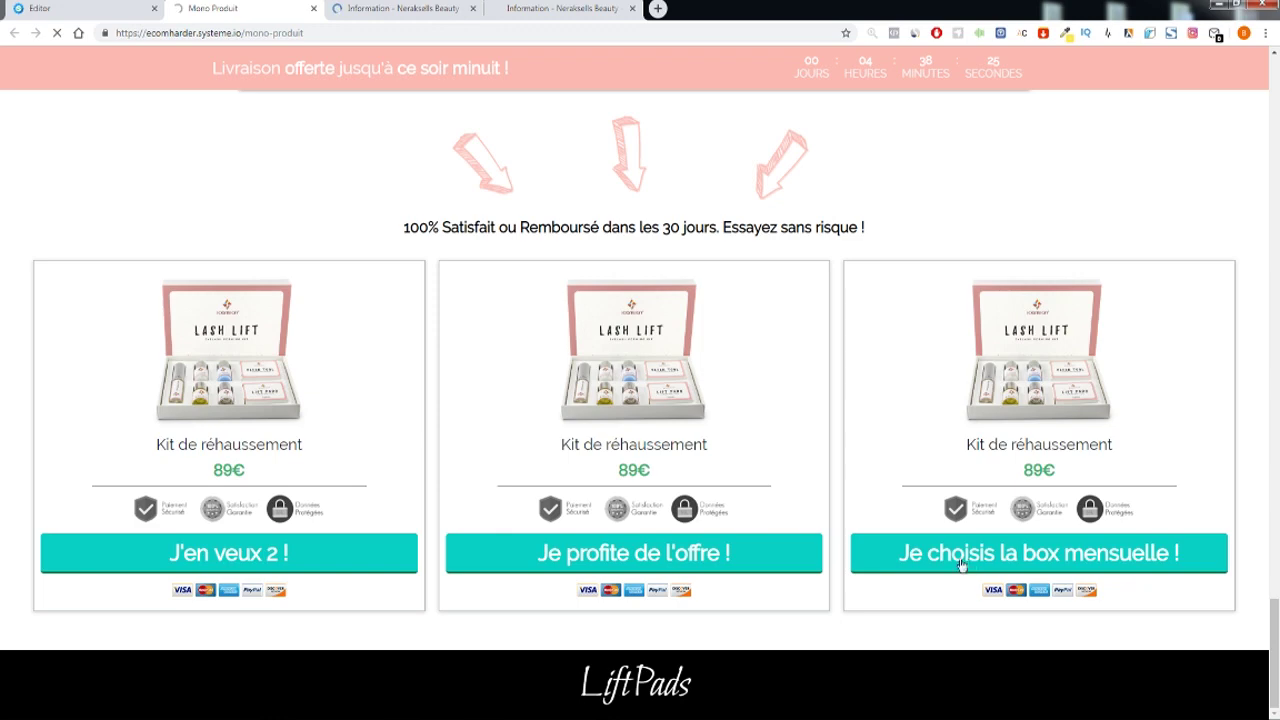
Compare the store checkout with the monthly box's systeme.io checkout page and the button's settings in the editor
{"action": "left_click", "coordinate": [419, 8]}
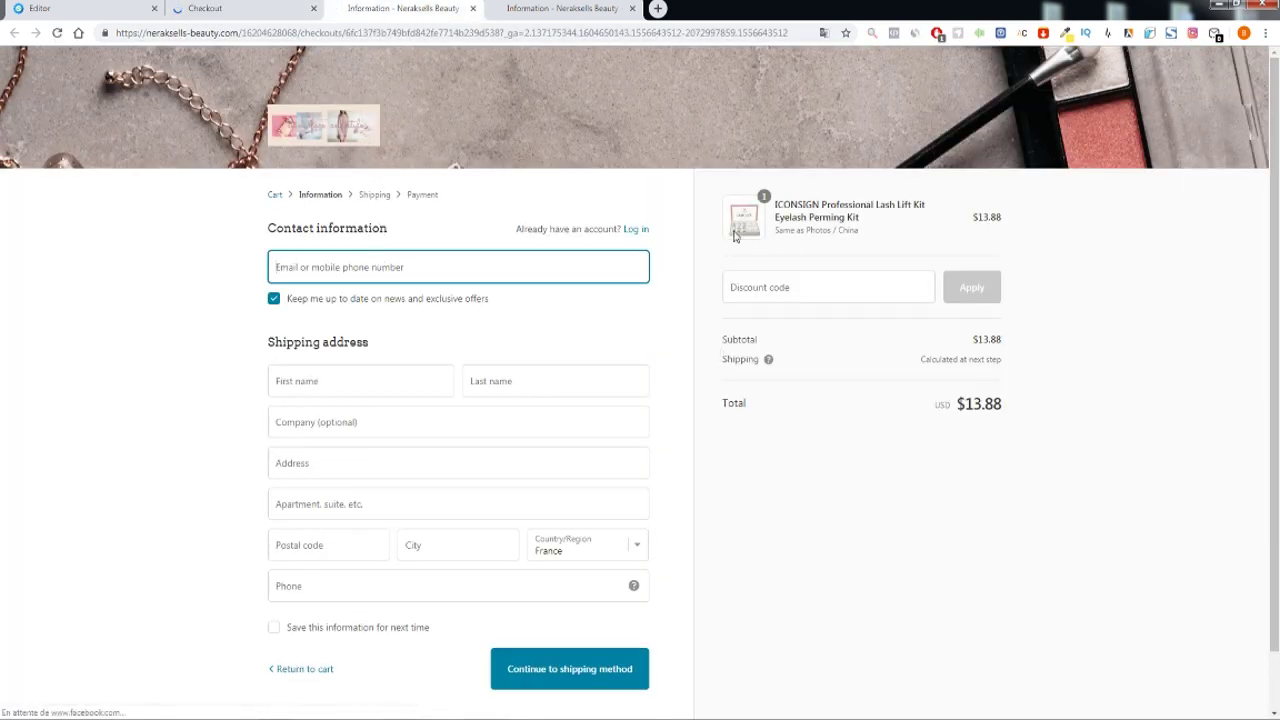
{"action": "left_click", "coordinate": [255, 14]}
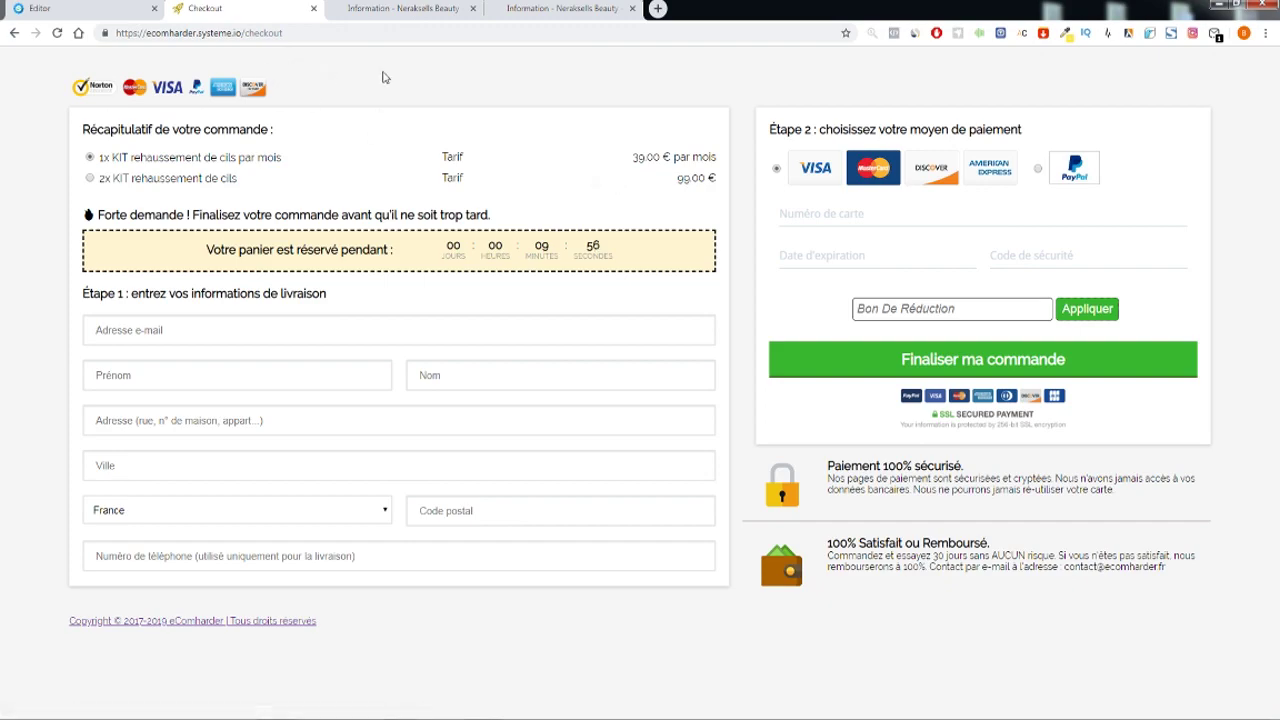
{"action": "left_click", "coordinate": [510, 8]}
{"action": "left_click", "coordinate": [80, 8]}
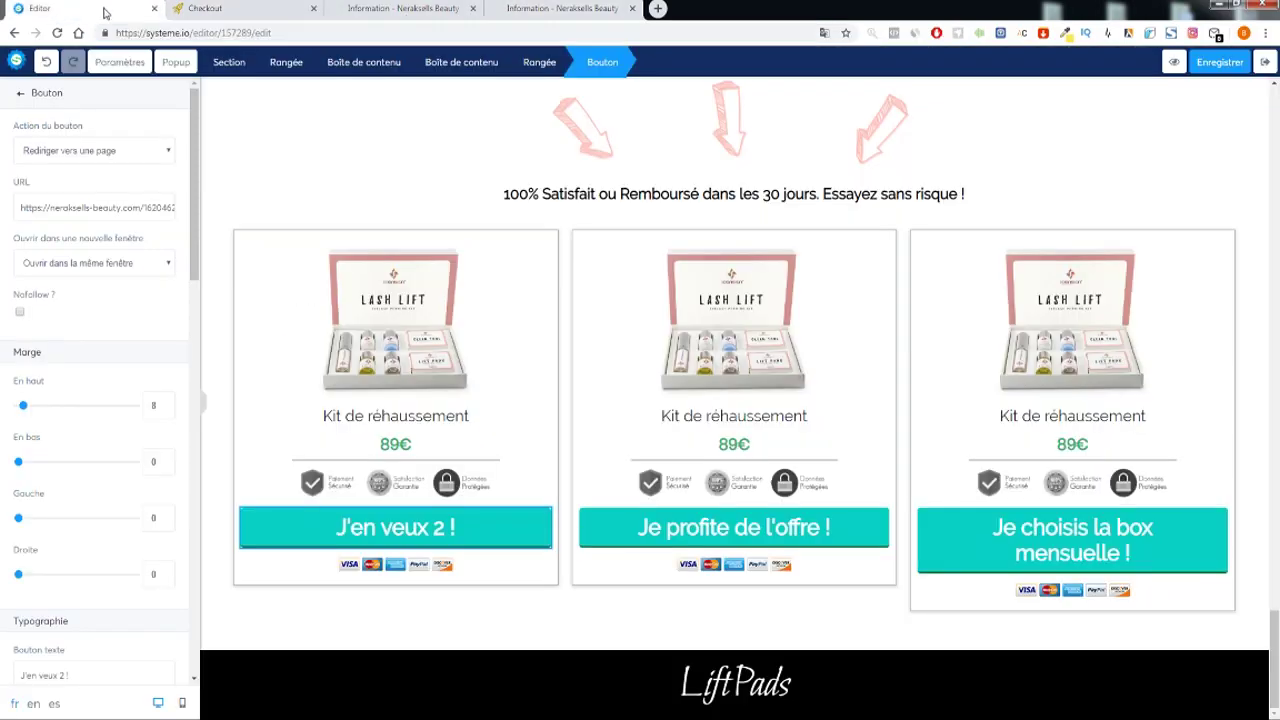
{"action": "left_click", "coordinate": [290, 10]}
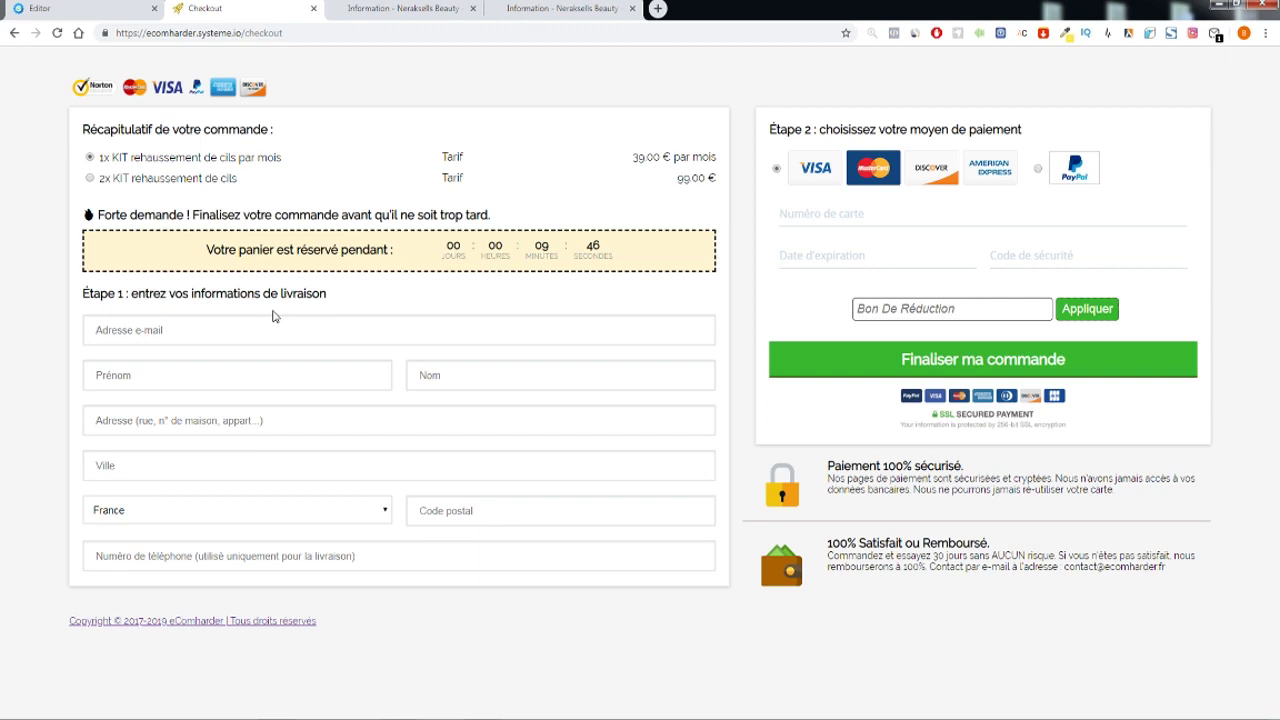
{"action": "left_click", "coordinate": [34, 8]}
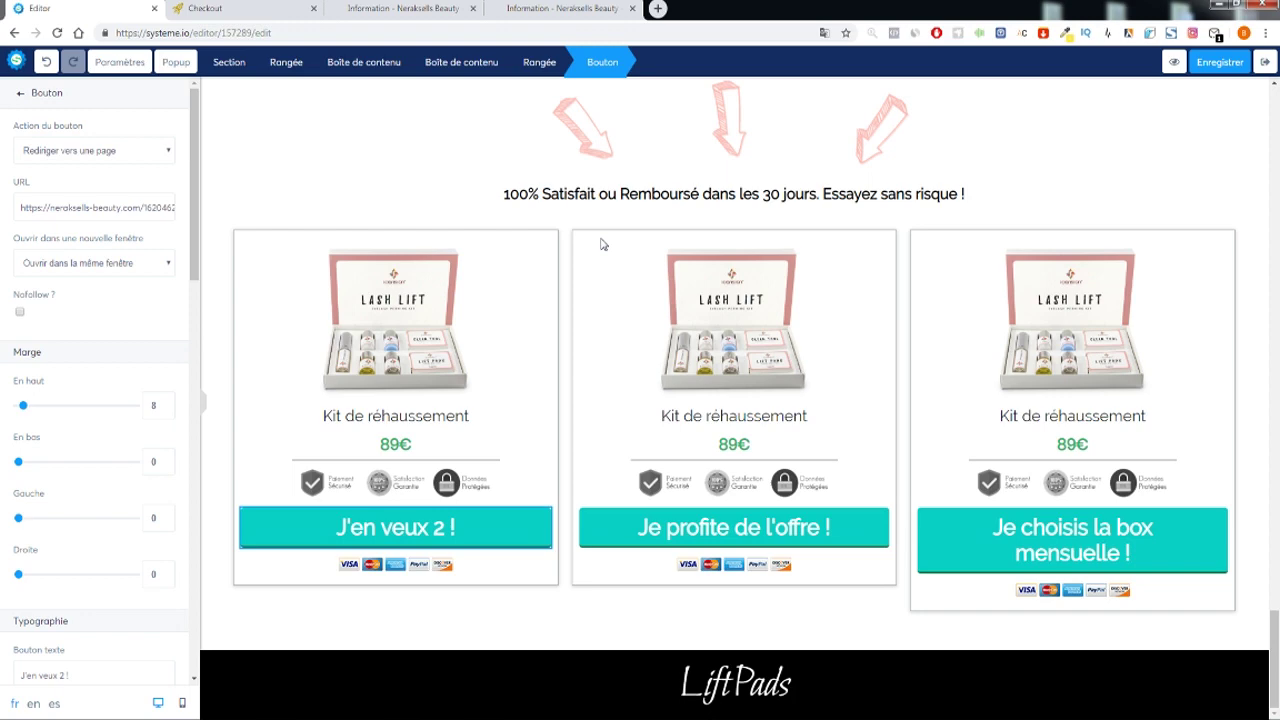
Go back from the monthly box's checkout to the sales page offers and view the store's one-kit checkout
{"action": "left_click", "coordinate": [226, 8]}
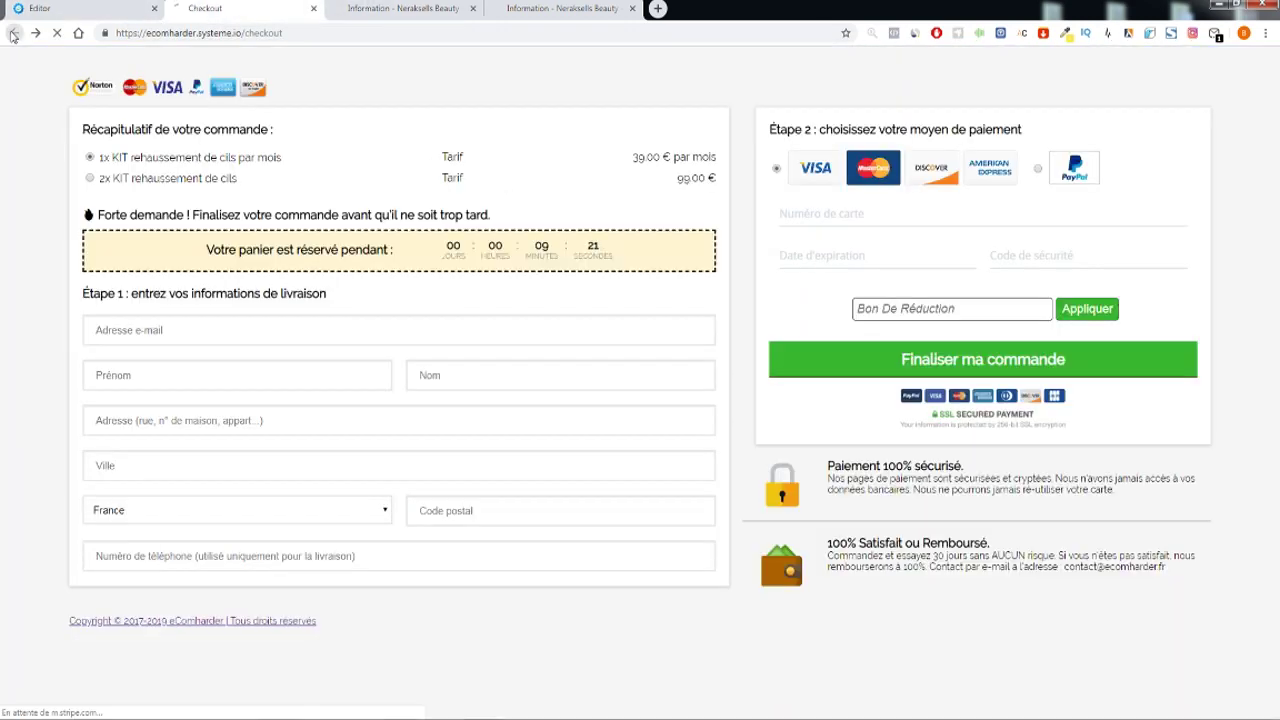
{"action": "left_click", "coordinate": [12, 33]}
{"action": "scroll", "coordinate": [309, 269], "scroll_direction": "down", "scroll_amount": 10}
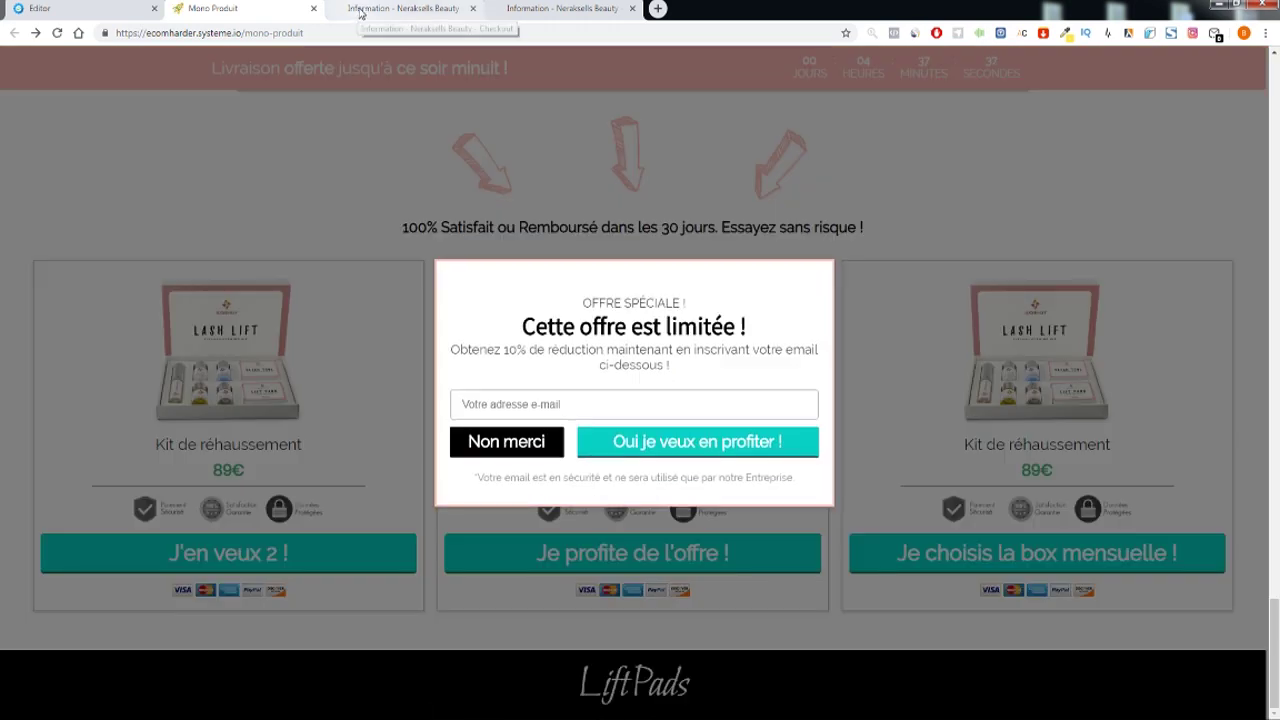
{"action": "left_click", "coordinate": [361, 11]}
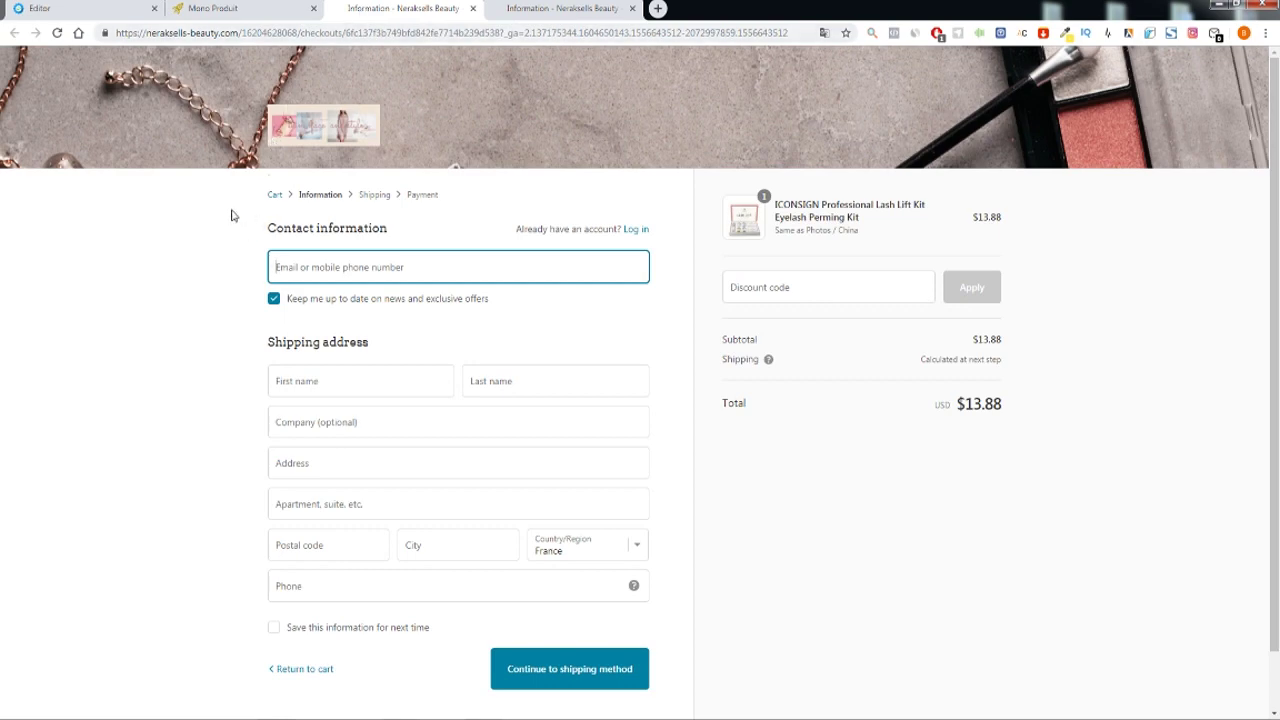
Return to the sales page and review the three kit offers behind the special-offer popup
{"action": "left_click", "coordinate": [218, 14]}
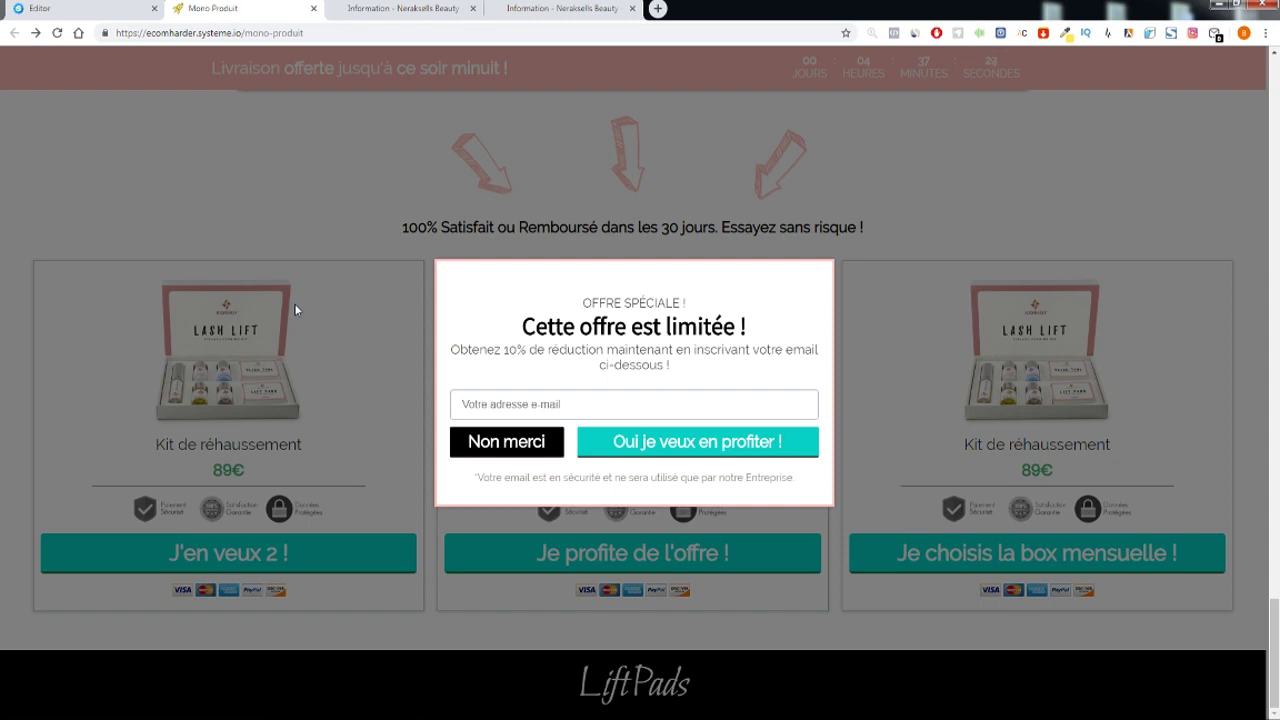
{"action": "scroll", "coordinate": [280, 402], "scroll_direction": "up", "scroll_amount": 4}
{"action": "scroll", "coordinate": [277, 418], "scroll_direction": "down", "scroll_amount": 3}
Go from the second store checkout to the shop's home page and open the crystal double heart bangle bracelet product
{"action": "left_click", "coordinate": [535, 9]}
{"action": "left_click", "coordinate": [336, 128]}
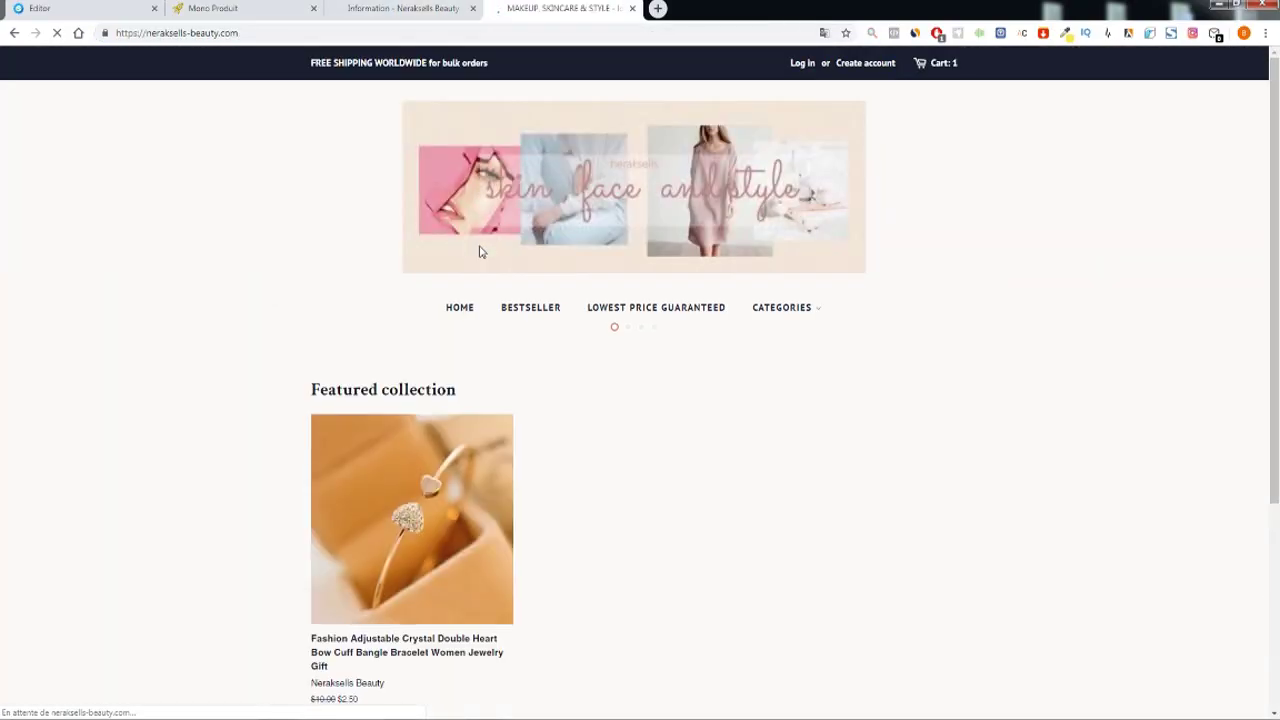
{"action": "scroll", "coordinate": [479, 251], "scroll_direction": "down", "scroll_amount": 3}
{"action": "left_click", "coordinate": [451, 193]}
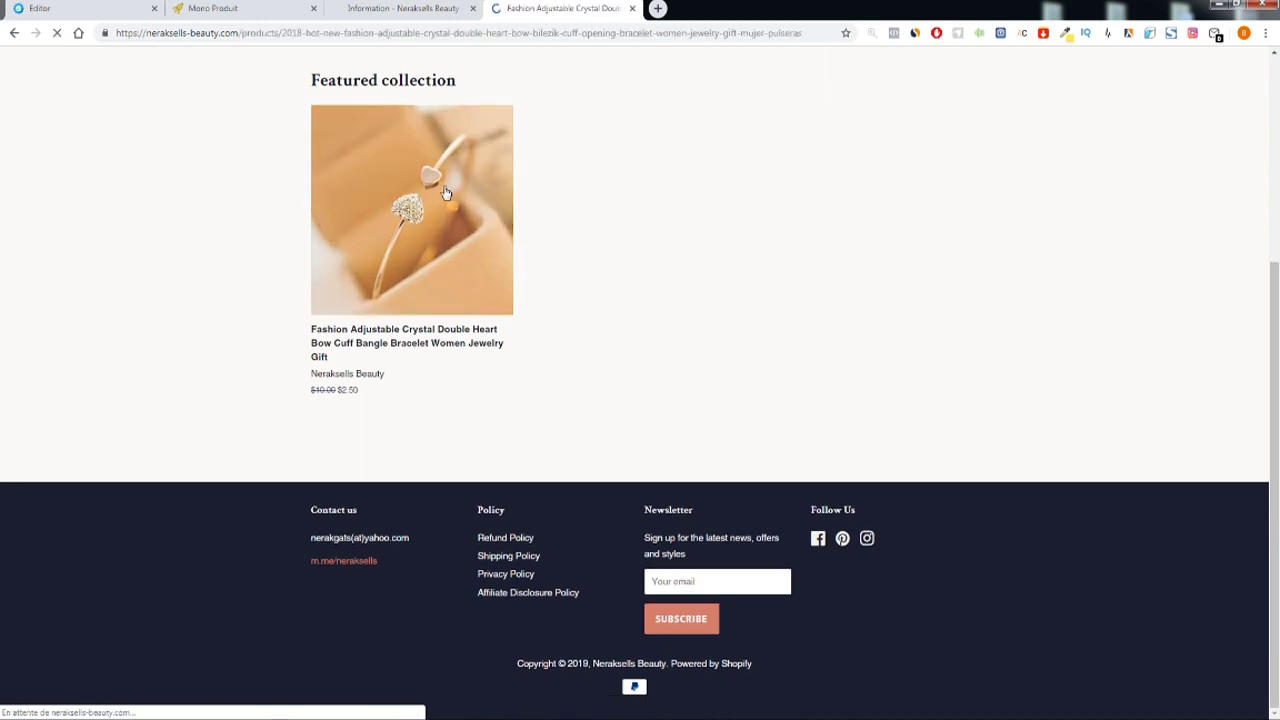
{"action": "left_click", "coordinate": [12, 33]}
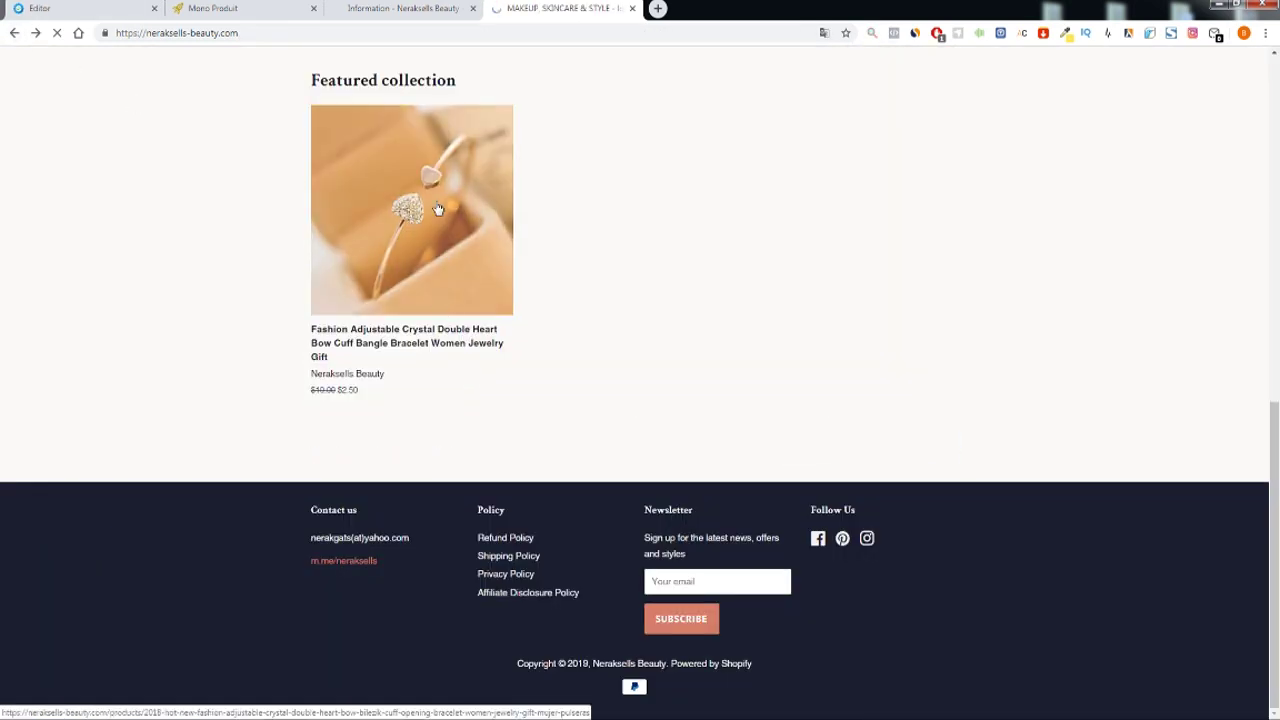
{"action": "left_click", "coordinate": [438, 209]}
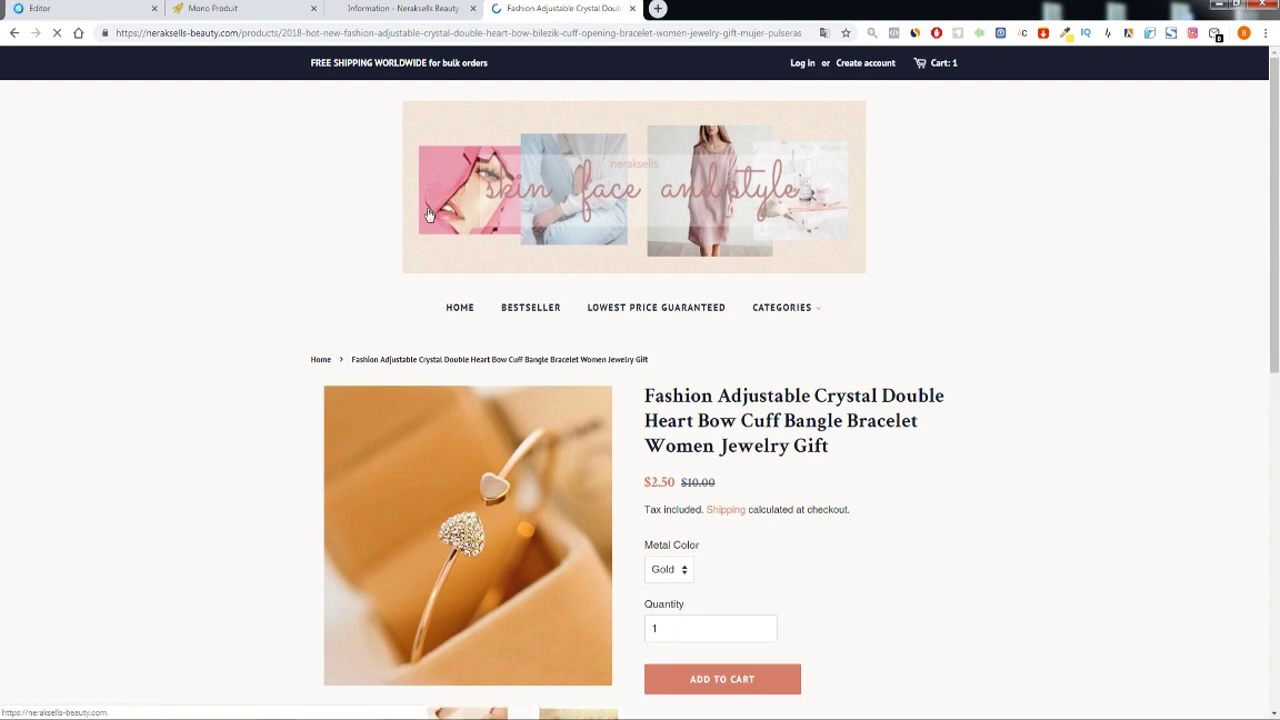
Add one gold crystal double heart bracelet to the cart and proceed to the store checkout
{"action": "scroll", "coordinate": [711, 351], "scroll_direction": "down", "scroll_amount": 3}
{"action": "left_click", "coordinate": [712, 355]}
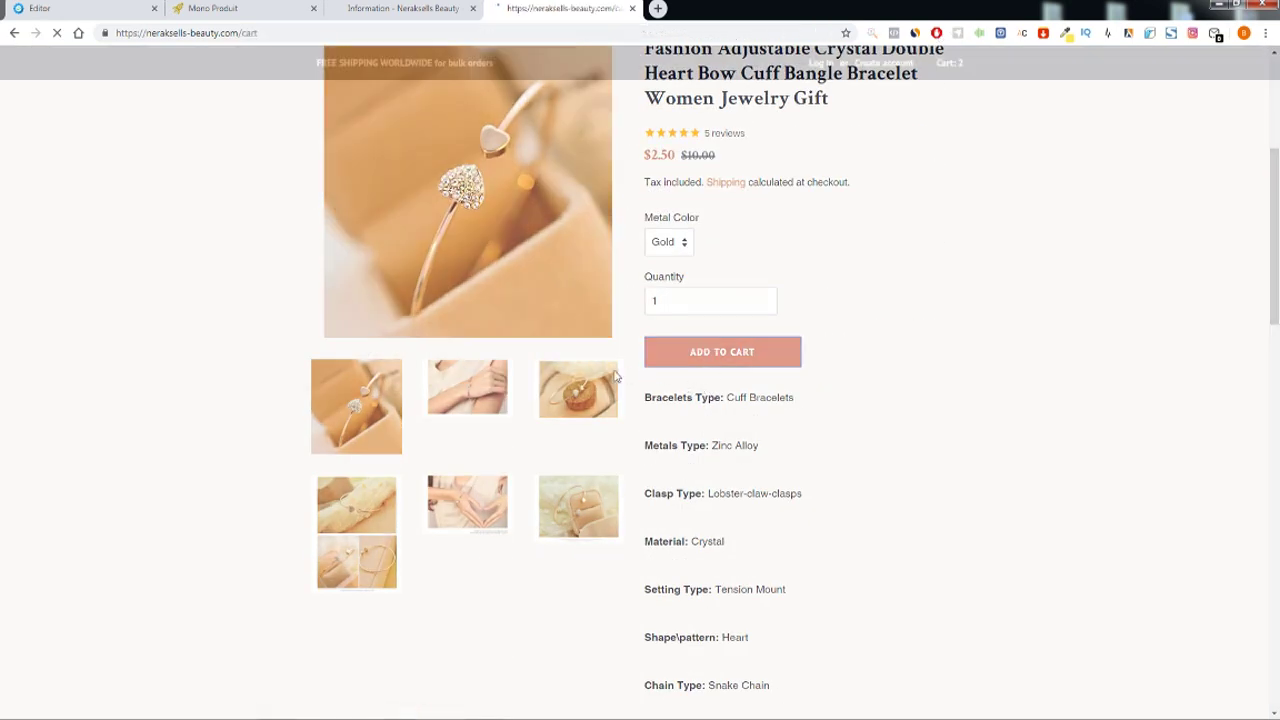
{"action": "scroll", "coordinate": [597, 367], "scroll_direction": "down", "scroll_amount": 4}
{"action": "left_click", "coordinate": [893, 418]}
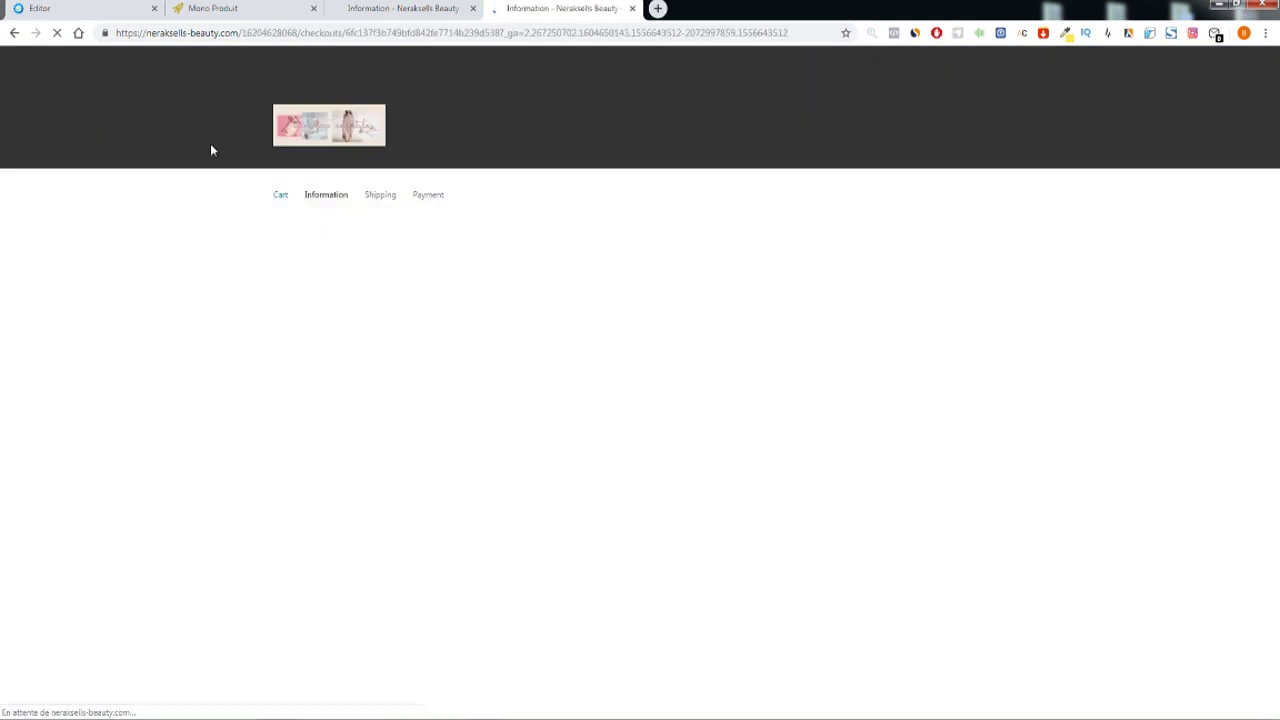
Return to the sales page, reload it, and inspect the special-offer popup's e-mail field and the three offers
{"action": "left_click", "coordinate": [69, 5]}
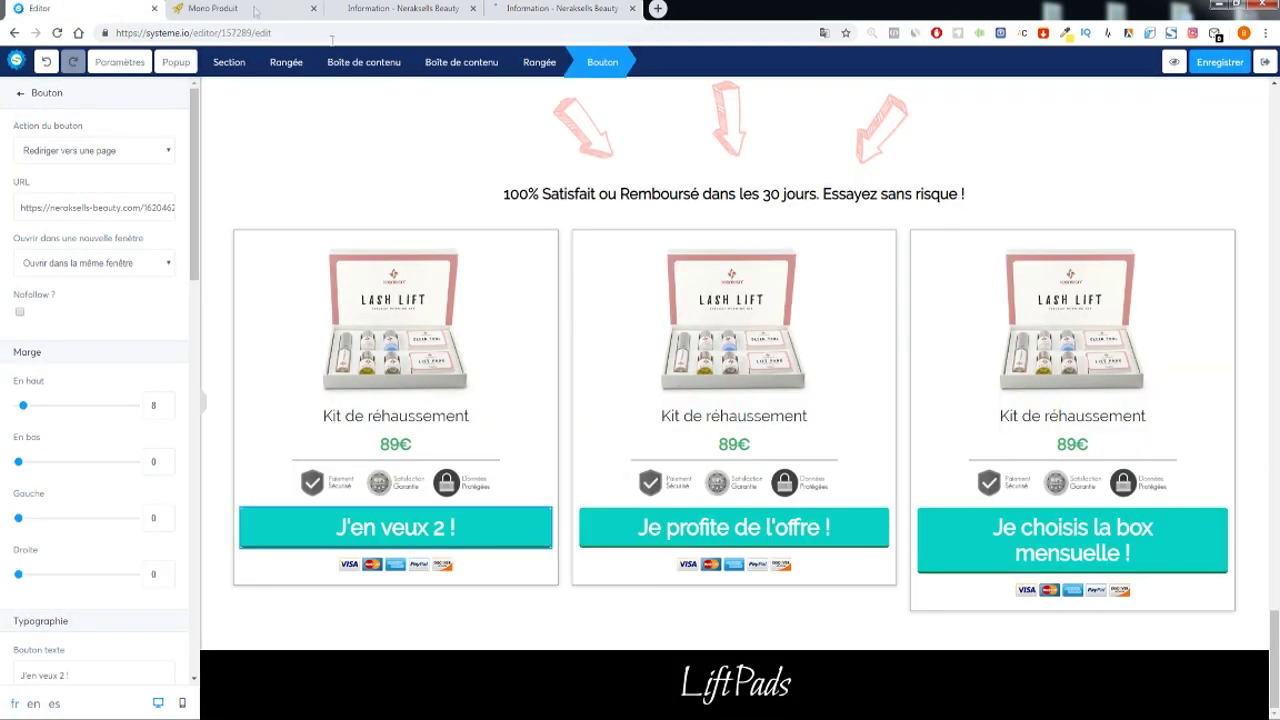
{"action": "left_click", "coordinate": [252, 9]}
{"action": "key", "text": "F5"}
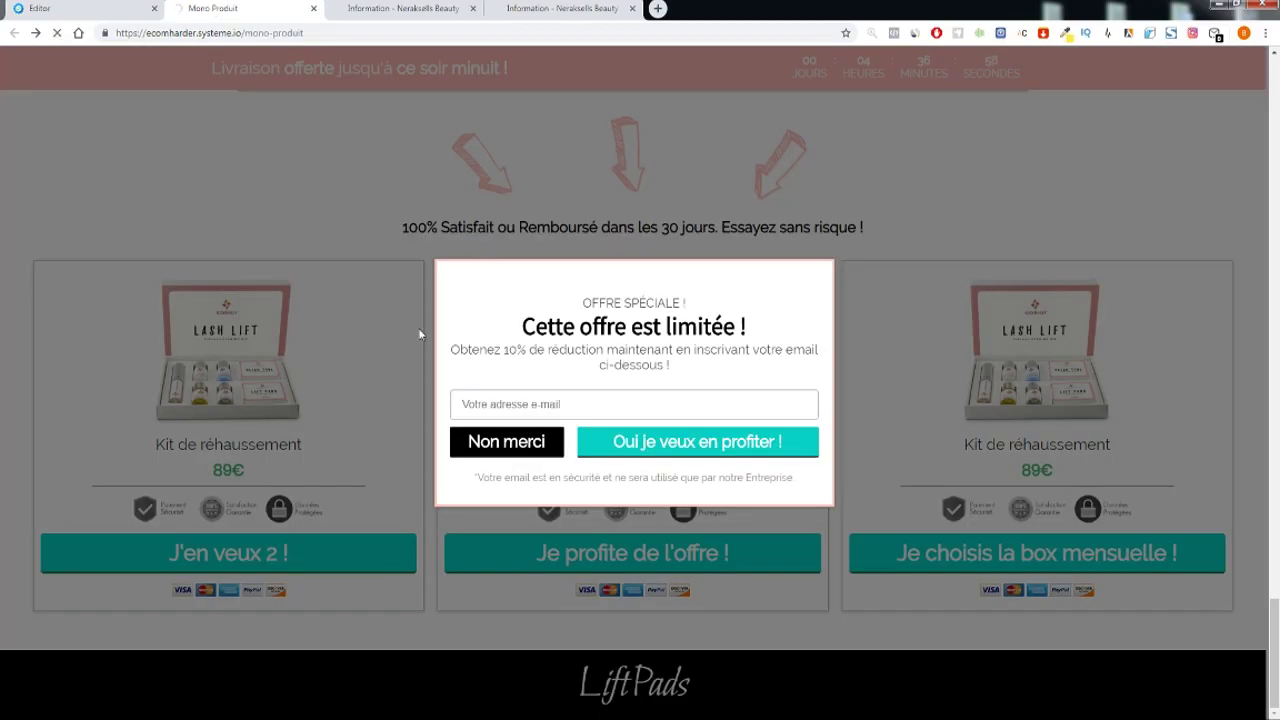
{"action": "scroll", "coordinate": [506, 373], "scroll_direction": "down", "scroll_amount": 20}
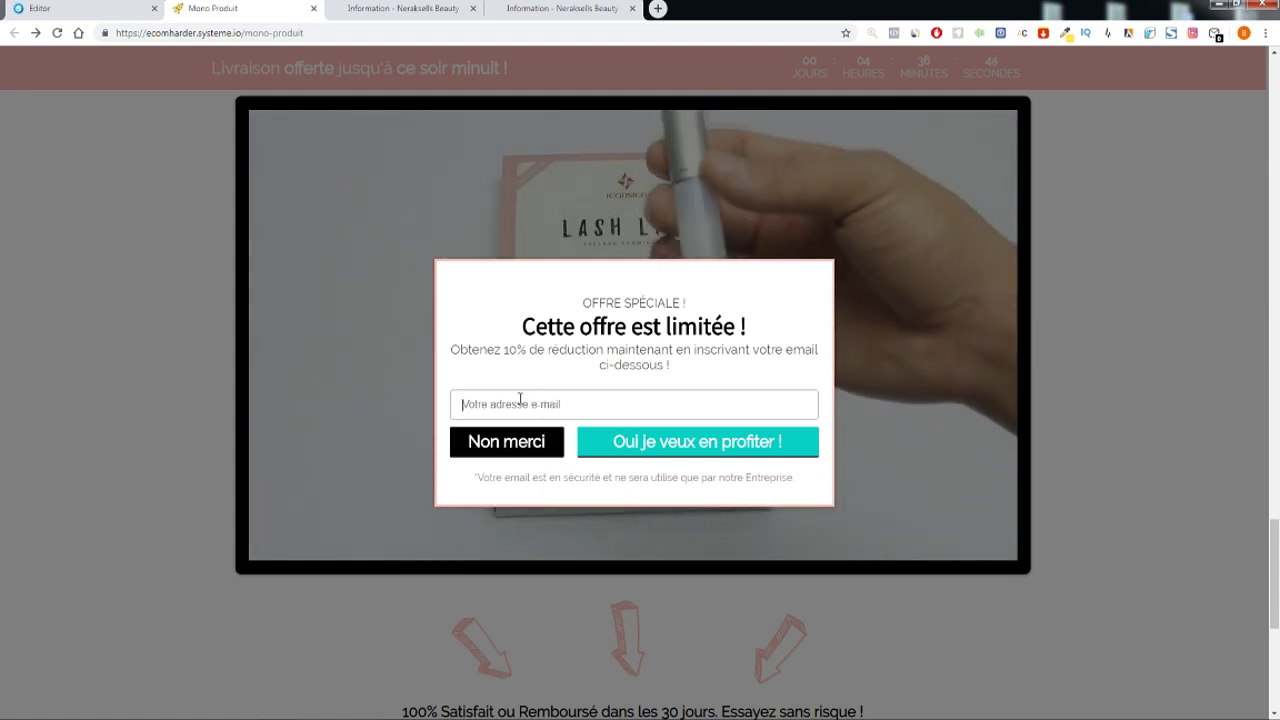
{"action": "left_click", "coordinate": [520, 399]}
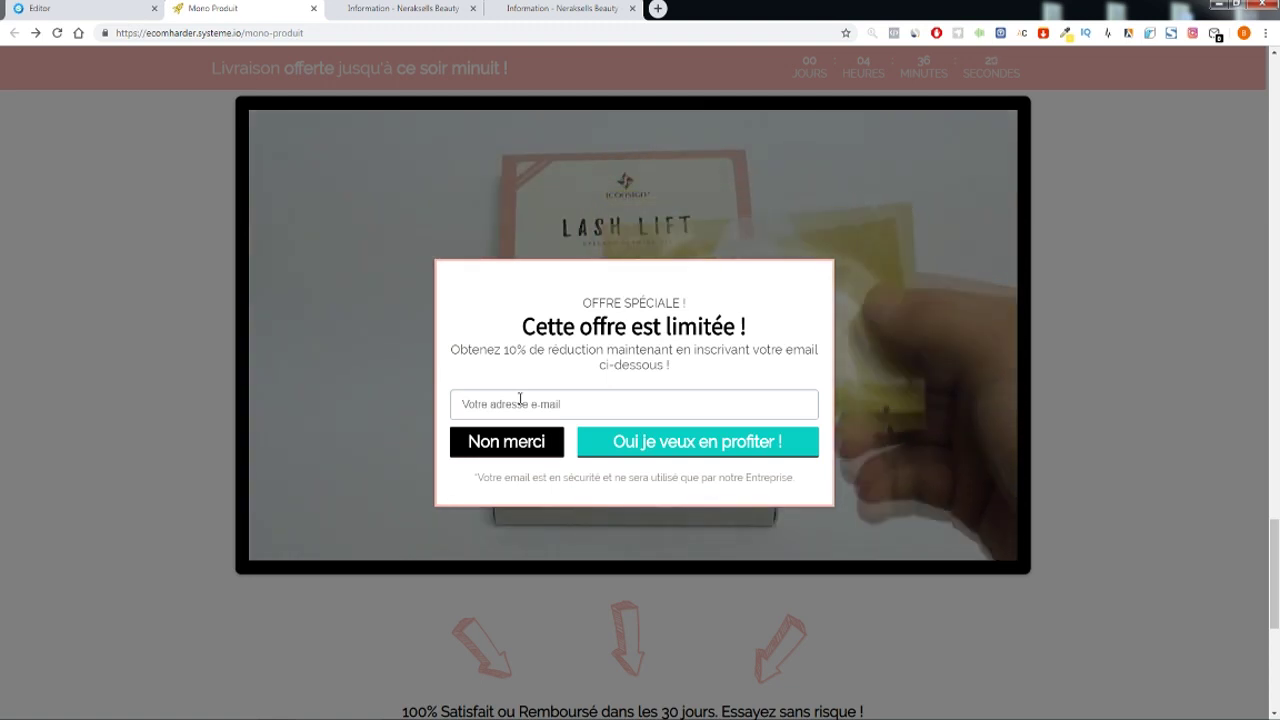
{"action": "left_click", "coordinate": [520, 400]}
{"action": "scroll", "coordinate": [320, 385], "scroll_direction": "down", "scroll_amount": 5}
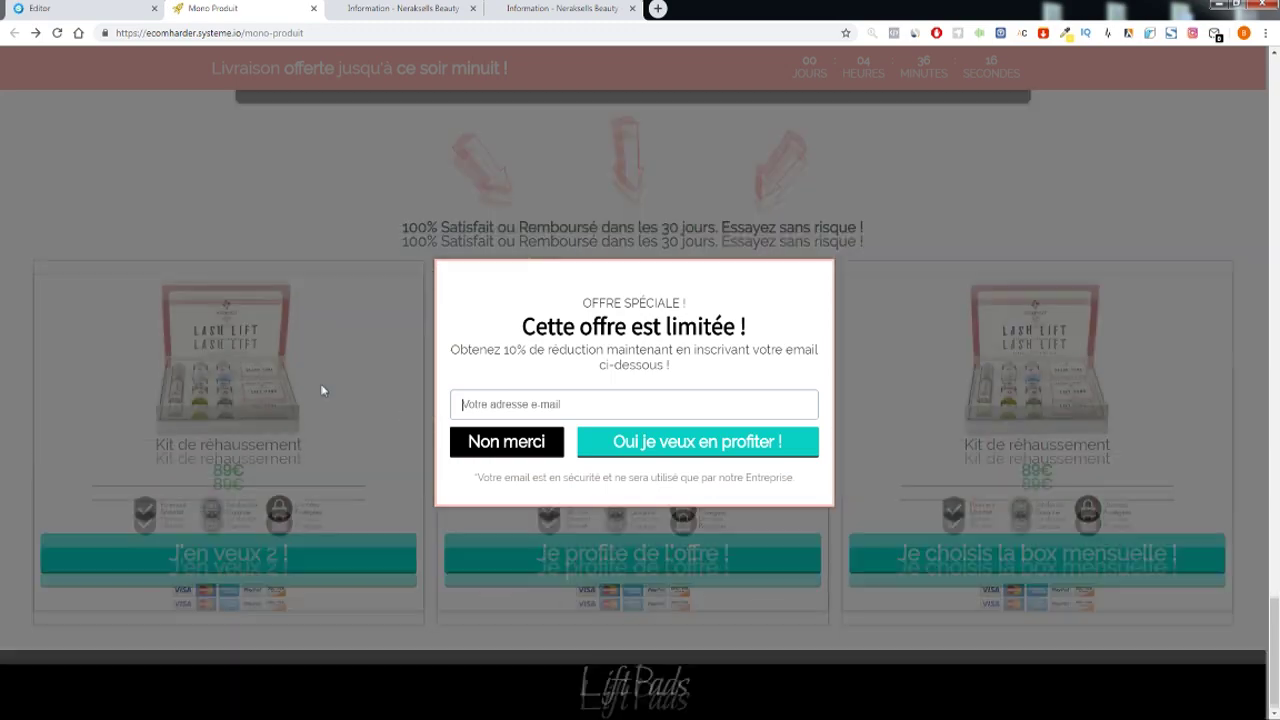
Examine the whole sales page between the header and the three bottom offers, leaving the special-offer popup open
{"action": "scroll", "coordinate": [290, 360], "scroll_direction": "up", "scroll_amount": 10}
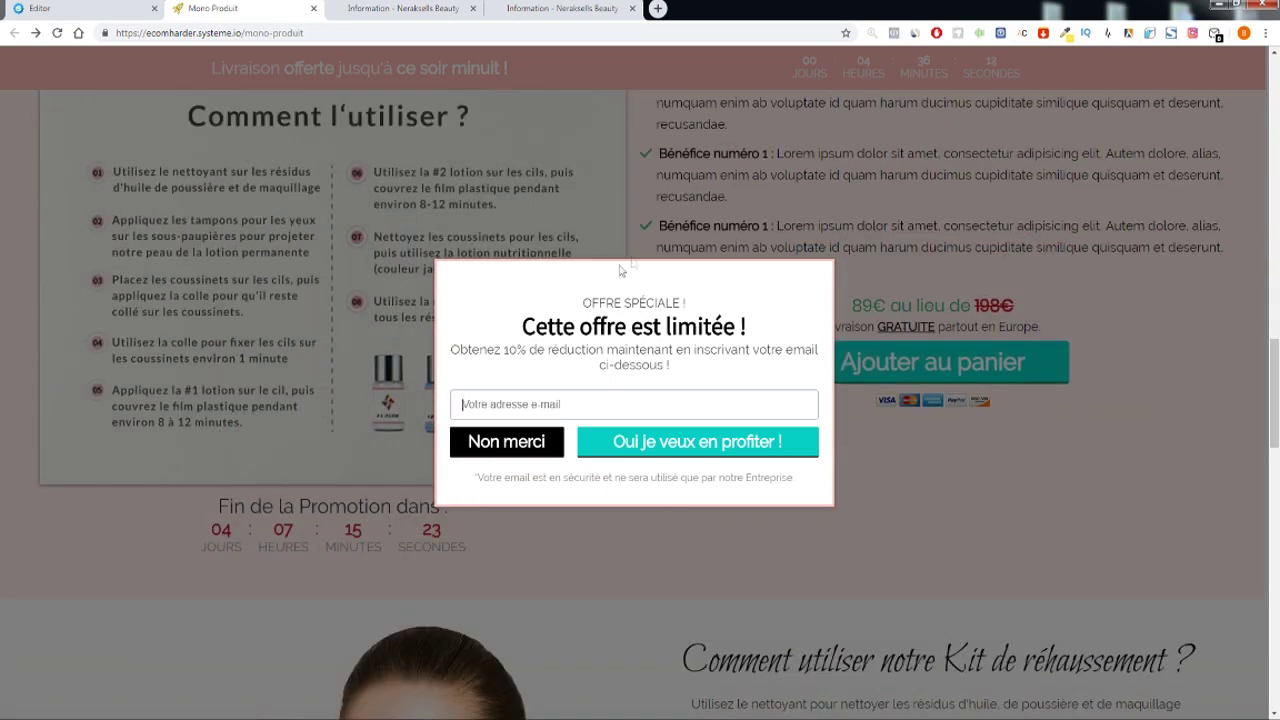
{"action": "scroll", "coordinate": [287, 331], "scroll_direction": "up", "scroll_amount": 8}
{"action": "left_click", "coordinate": [287, 331]}
{"action": "scroll", "coordinate": [267, 301], "scroll_direction": "up", "scroll_amount": 5}
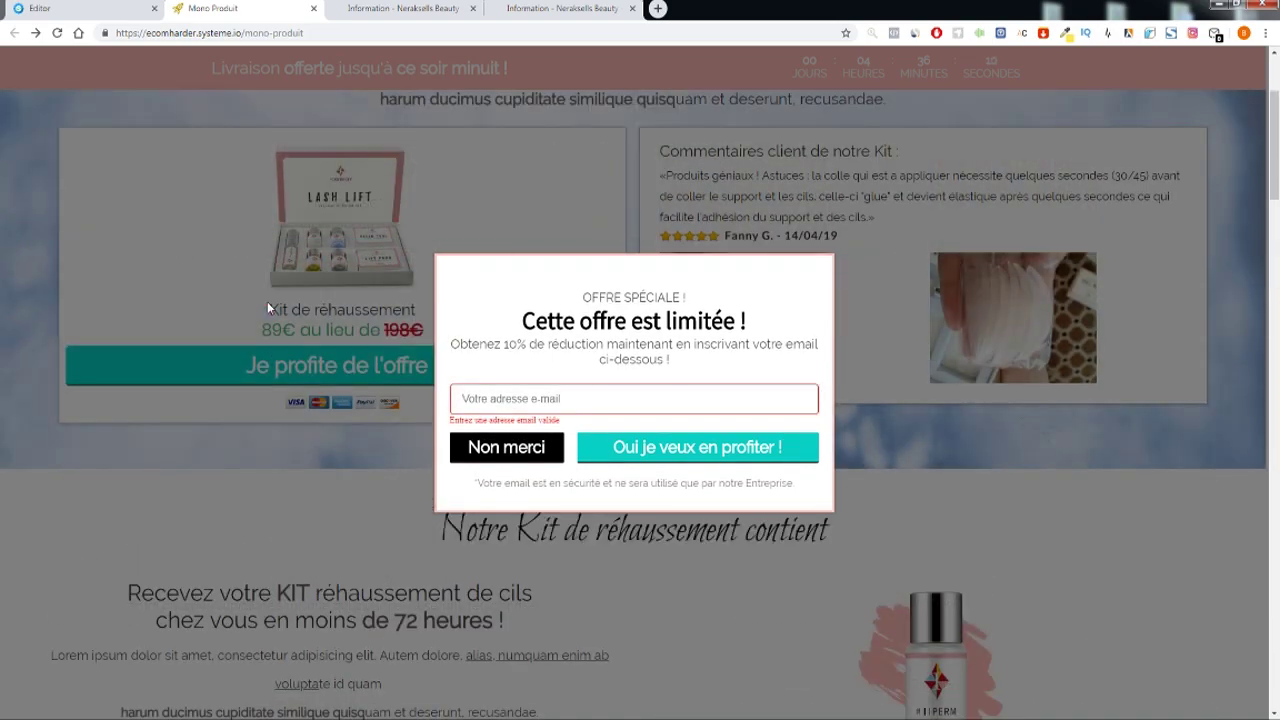
{"action": "scroll", "coordinate": [265, 305], "scroll_direction": "down", "scroll_amount": 6}
{"action": "scroll", "coordinate": [262, 317], "scroll_direction": "down", "scroll_amount": 12}
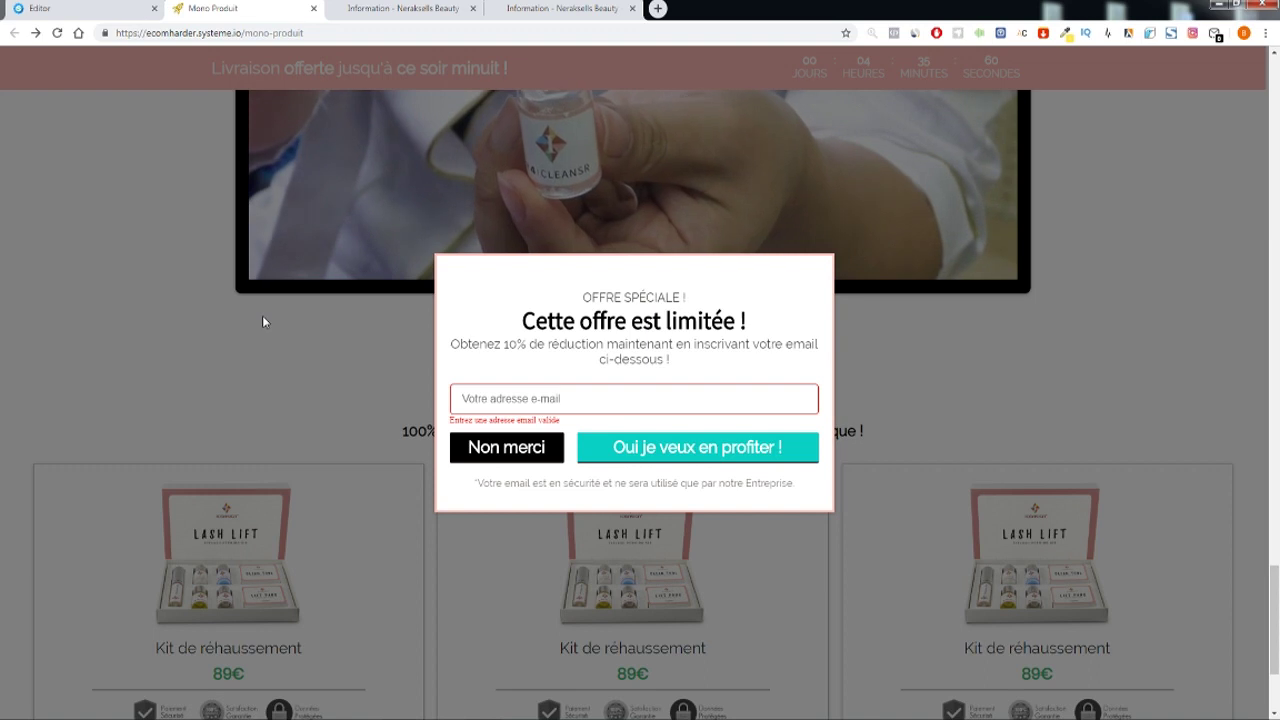
{"action": "scroll", "coordinate": [239, 350], "scroll_direction": "down", "scroll_amount": 2}
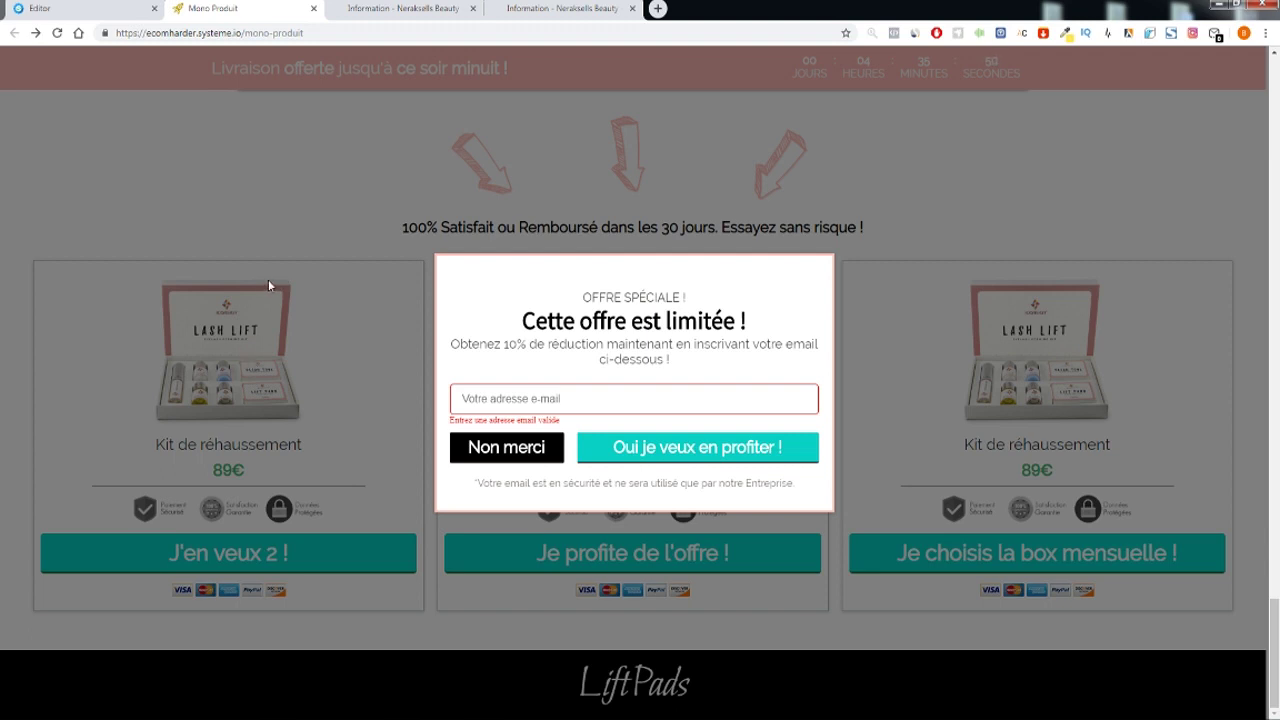
{"action": "scroll", "coordinate": [249, 307], "scroll_direction": "up", "scroll_amount": 5}
{"action": "scroll", "coordinate": [248, 306], "scroll_direction": "up", "scroll_amount": 15}
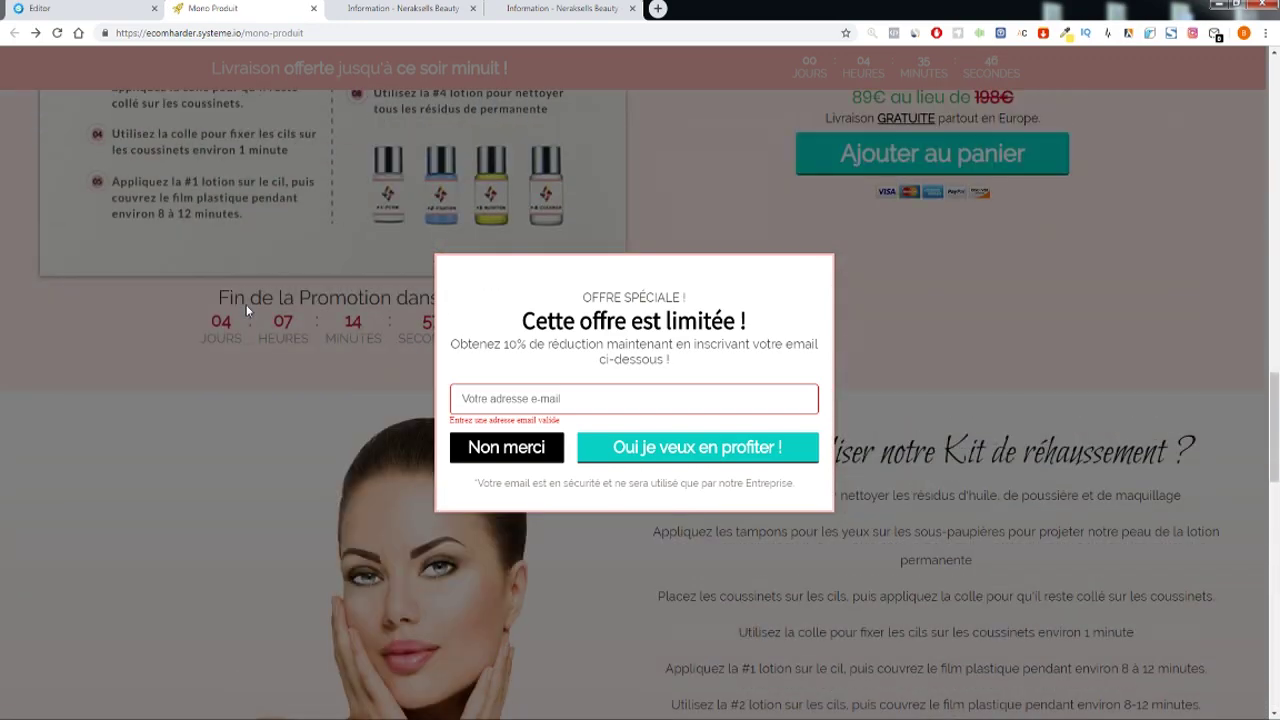
{"action": "scroll", "coordinate": [246, 304], "scroll_direction": "up", "scroll_amount": 10}
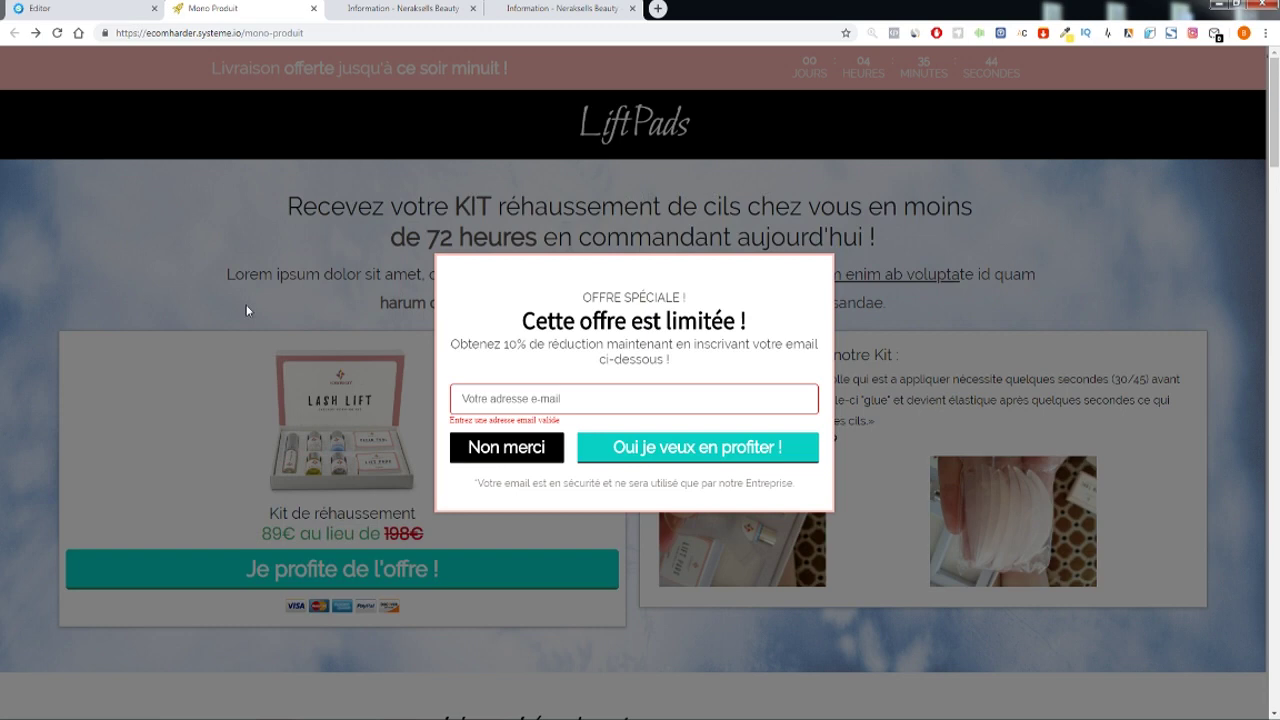